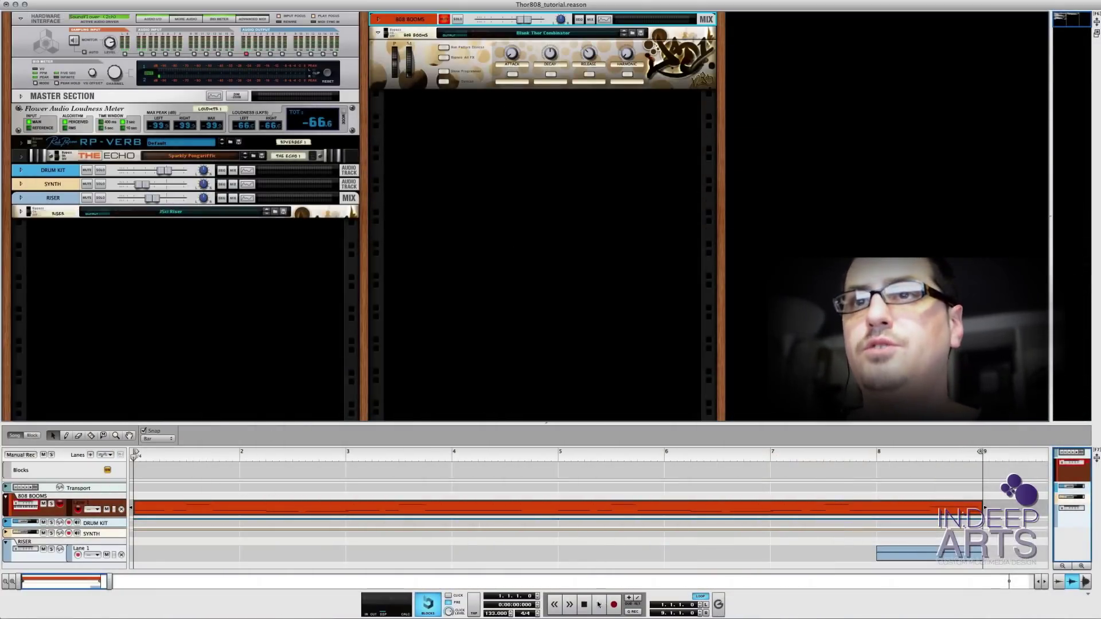
Step: Play the song with 808 BOOMS unmuted and soloed, then stop playback
{"action": "left_click", "coordinate": [599, 605]}
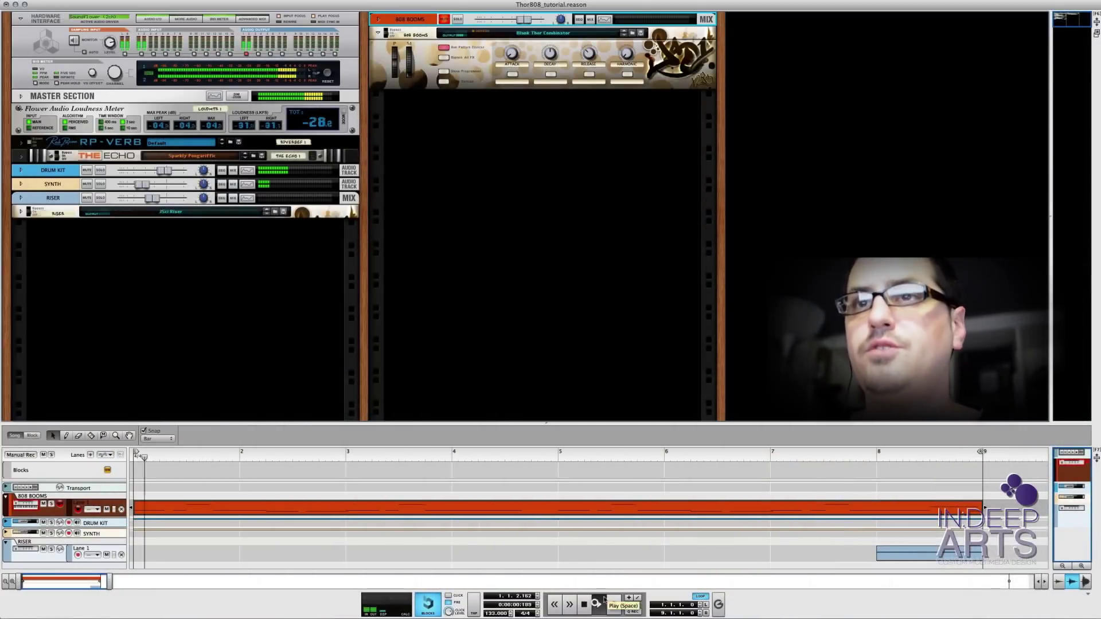
{"action": "left_click", "coordinate": [444, 19]}
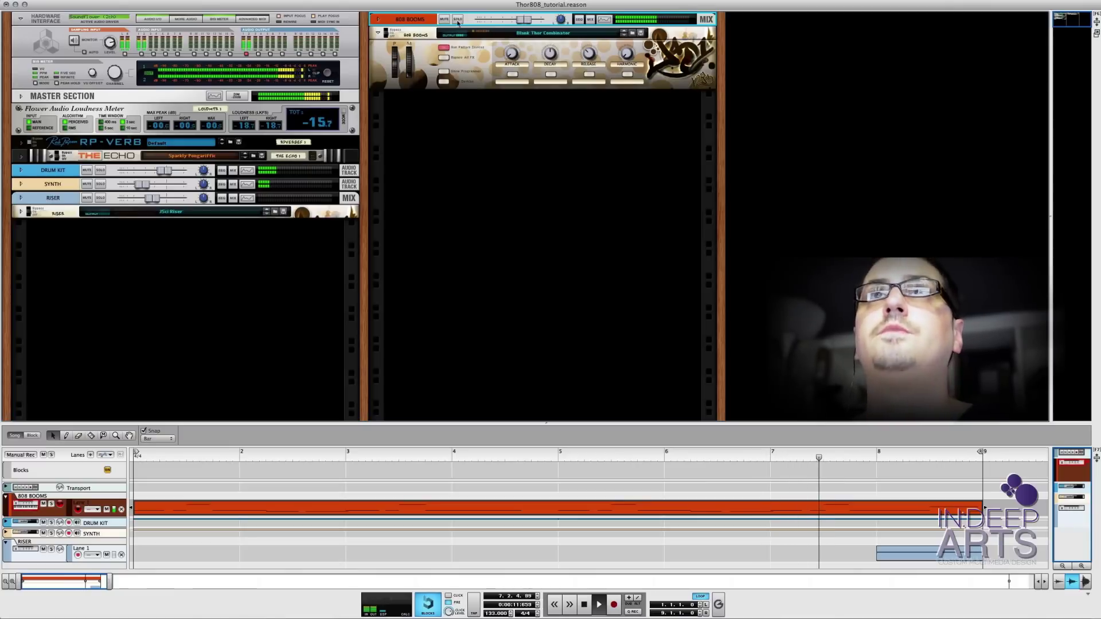
{"action": "left_click", "coordinate": [458, 19]}
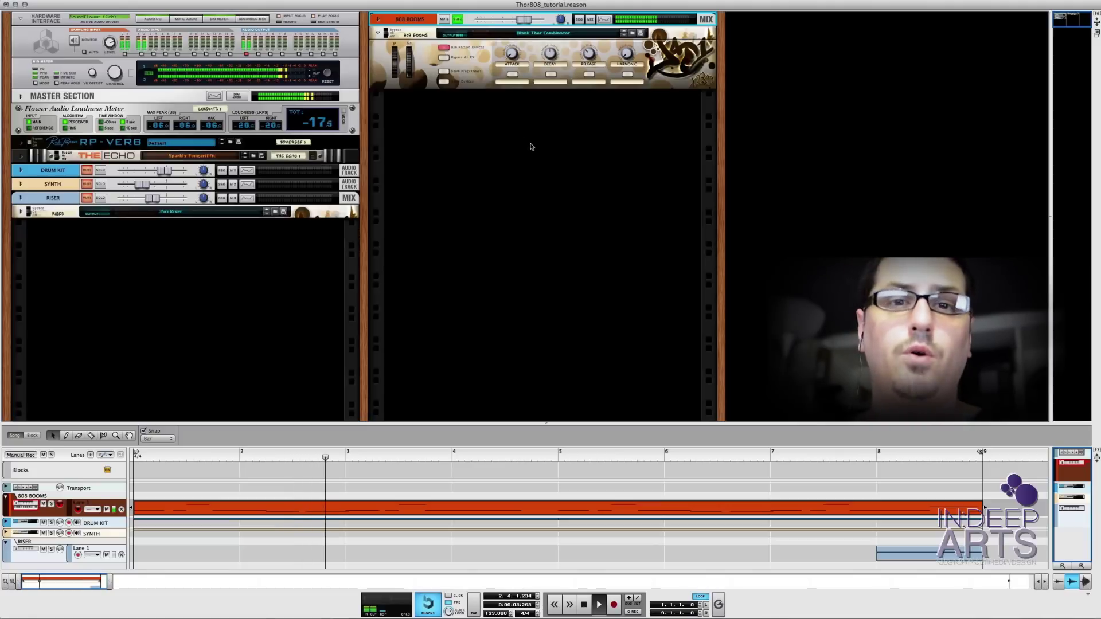
{"action": "key", "text": "space"}
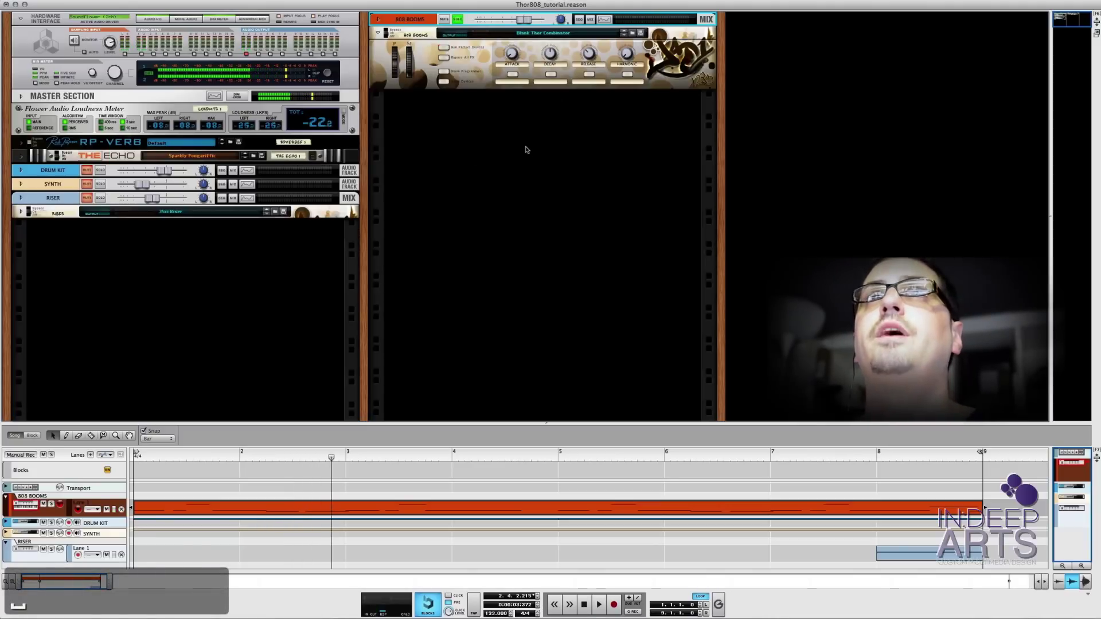
Step: Create a new instrument in the rack from the Blank Combinator.cmb patch
{"action": "right_click", "coordinate": [527, 150]}
{"action": "left_click", "coordinate": [538, 172]}
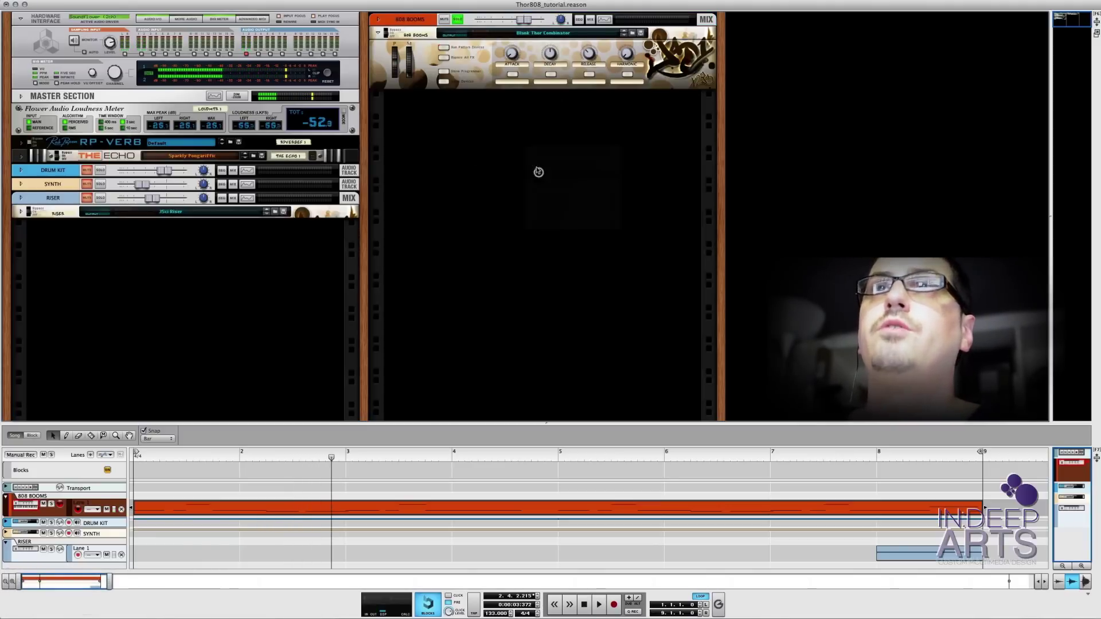
{"action": "left_click", "coordinate": [565, 348]}
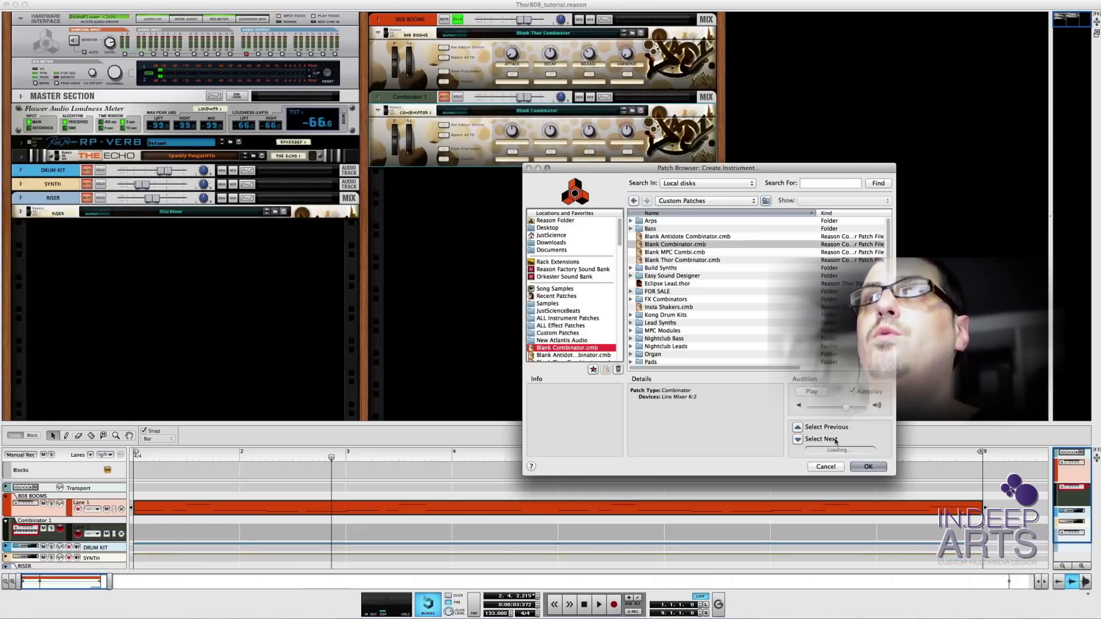
Step: Load the Blank Combinator and add a Thor synthesizer inside it
{"action": "key", "text": "Return"}
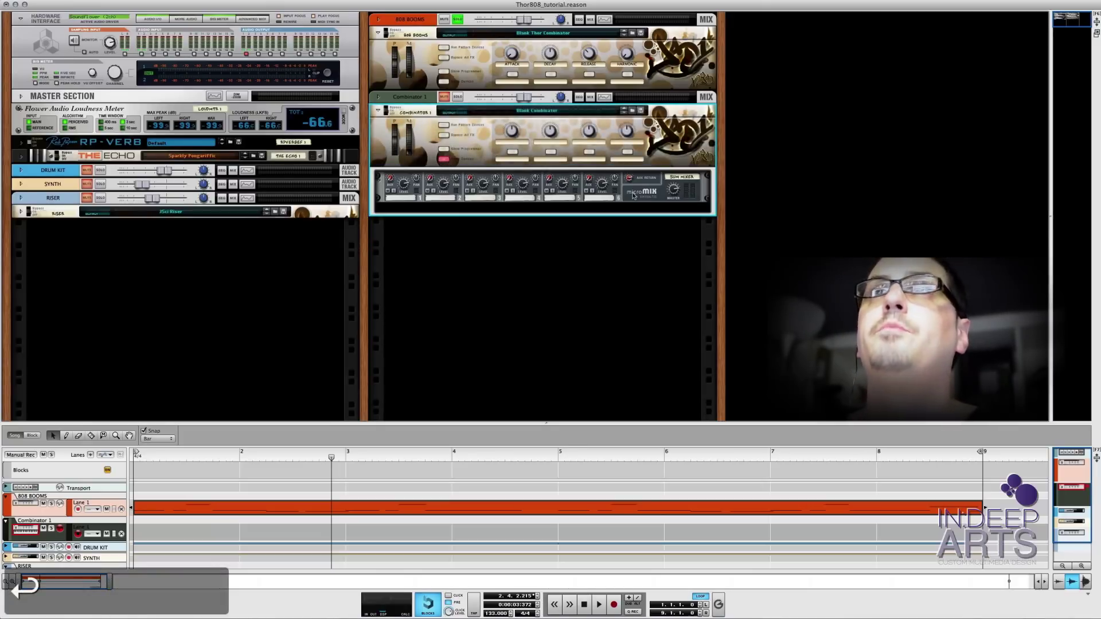
{"action": "left_click", "coordinate": [634, 195]}
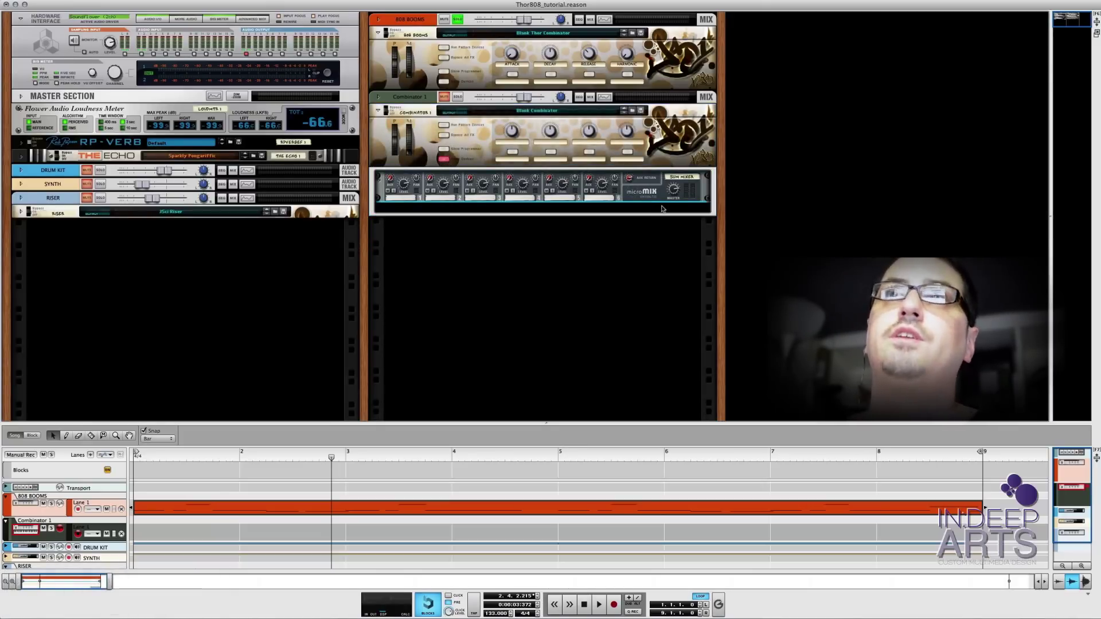
{"action": "right_click", "coordinate": [649, 196]}
{"action": "mouse_move", "coordinate": [763, 283]}
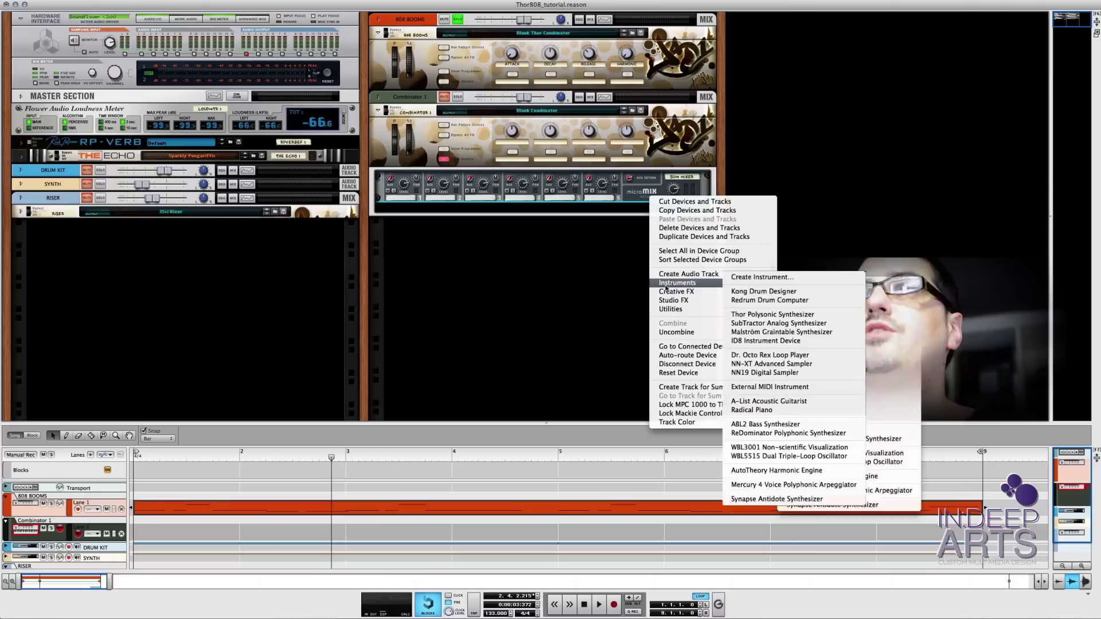
{"action": "left_click", "coordinate": [819, 317]}
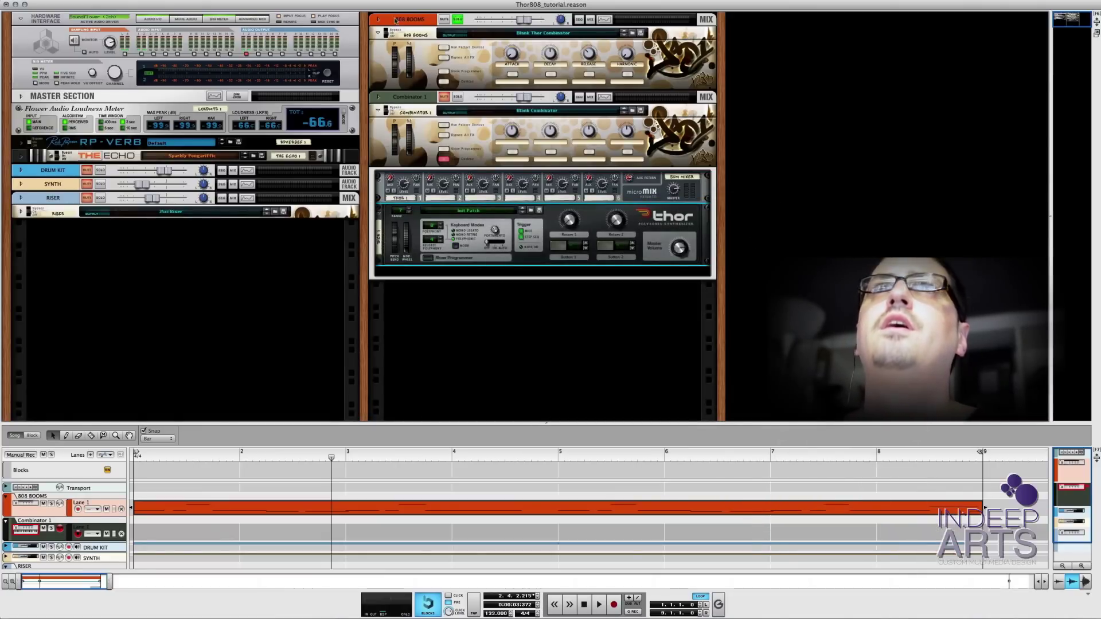
Step: Move 808 BOOMS to its own rack column, put the red clip on Combinator 1, and unsolo 808 BOOMS
{"action": "left_click_drag", "start_coordinate": [395, 20], "coordinate": [746, 40]}
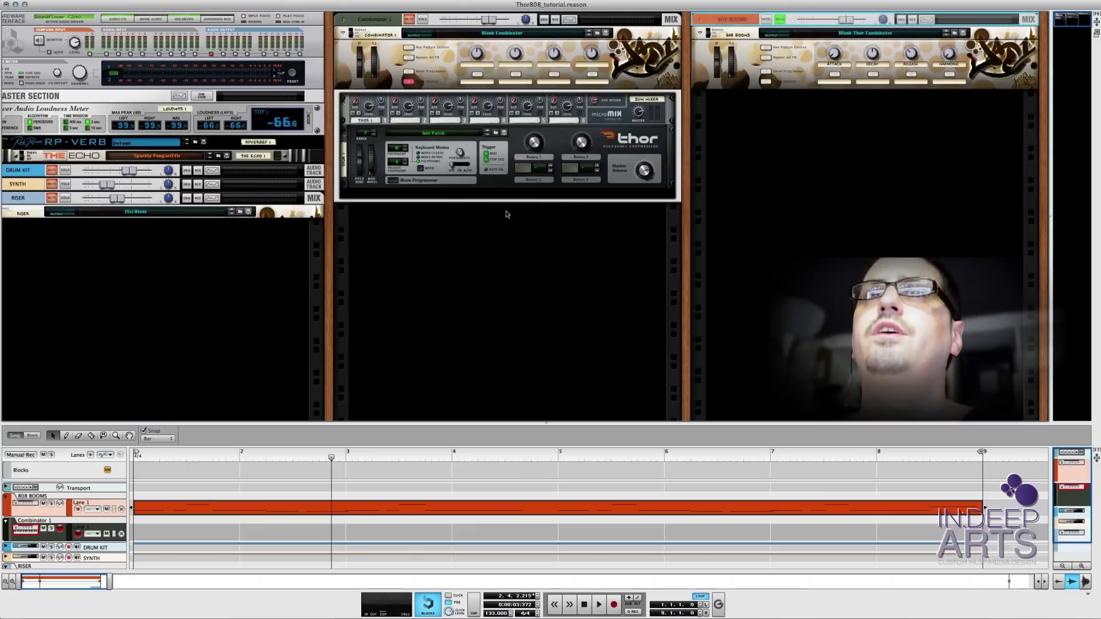
{"action": "left_click_drag", "start_coordinate": [205, 510], "coordinate": [204, 532]}
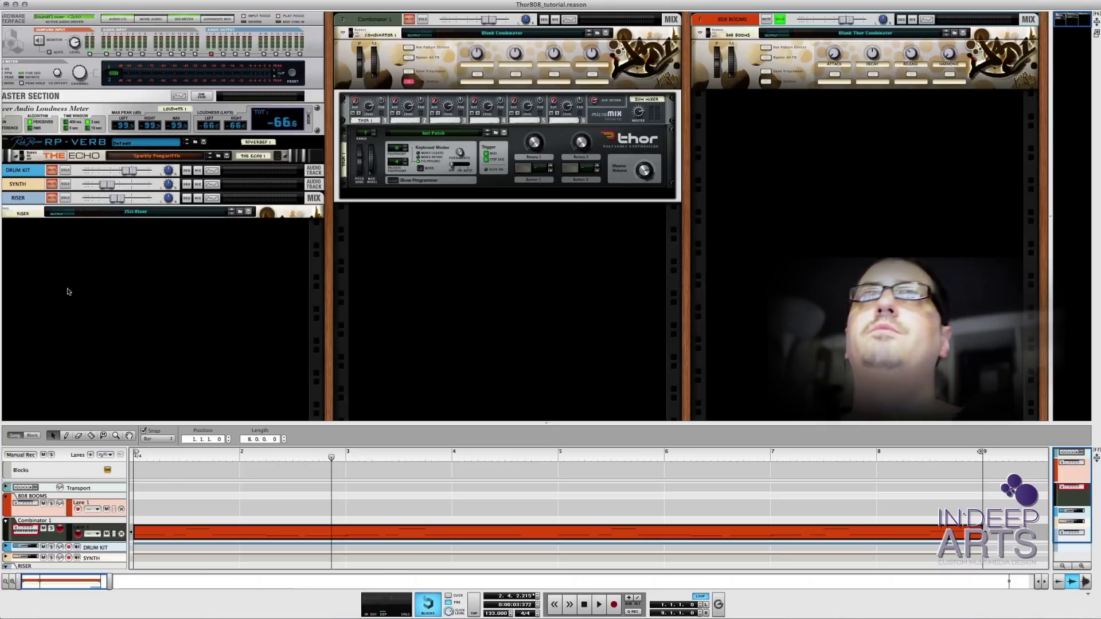
{"action": "left_click", "coordinate": [783, 19]}
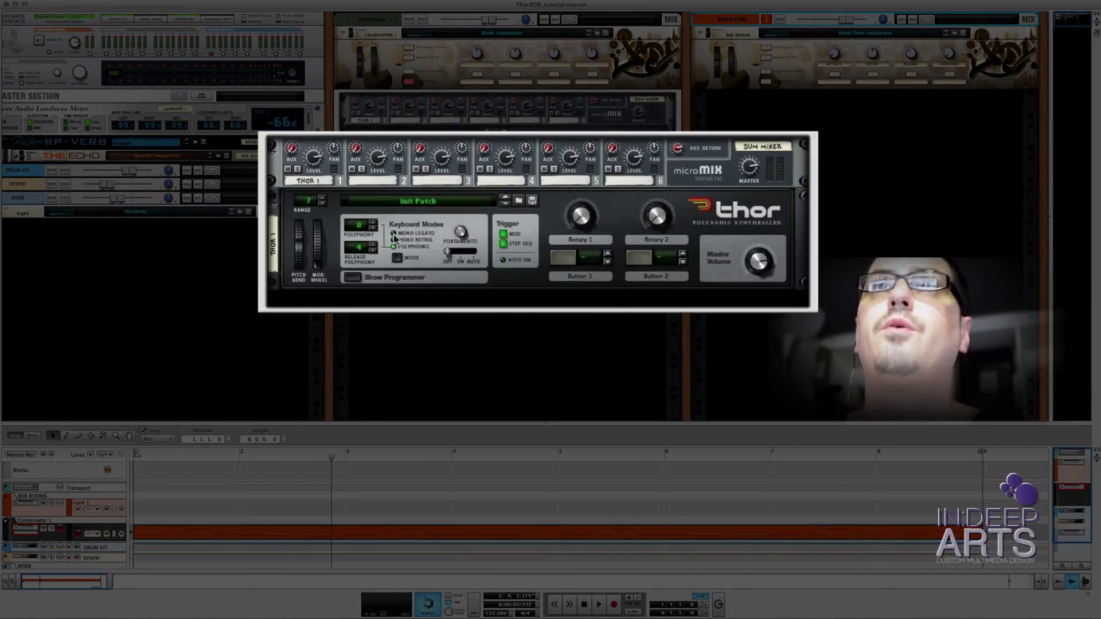
Step: Set Thor to Mono Retrig with Polyphony and Release Polyphony 1, and raise Osc 1 pulse width to 90
{"action": "left_click", "coordinate": [394, 240]}
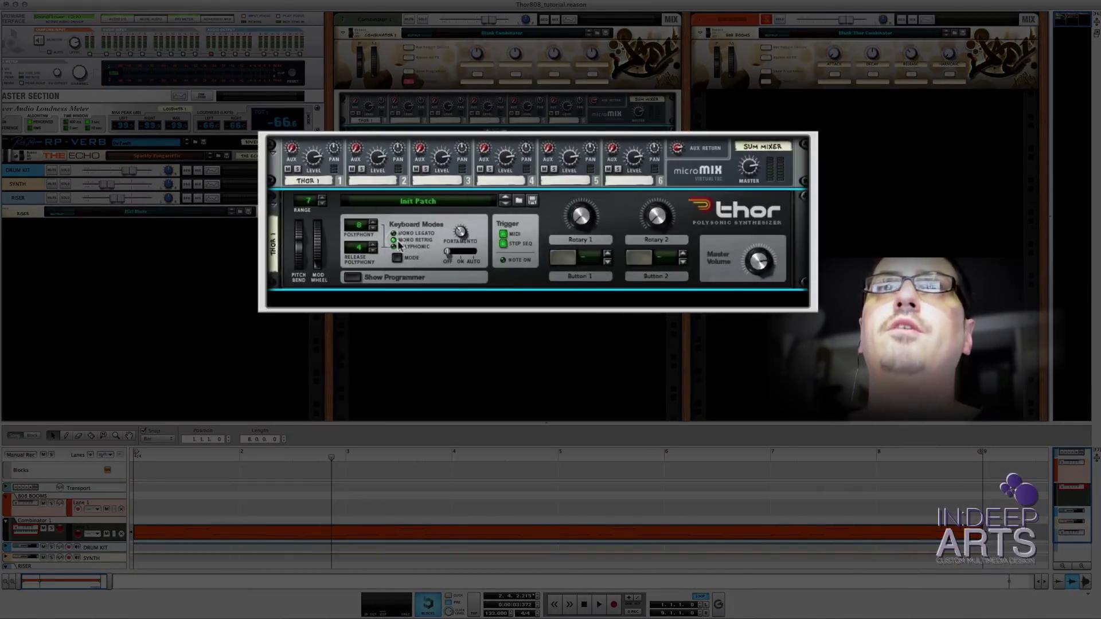
{"action": "left_click_drag", "start_coordinate": [362, 231], "coordinate": [359, 307]}
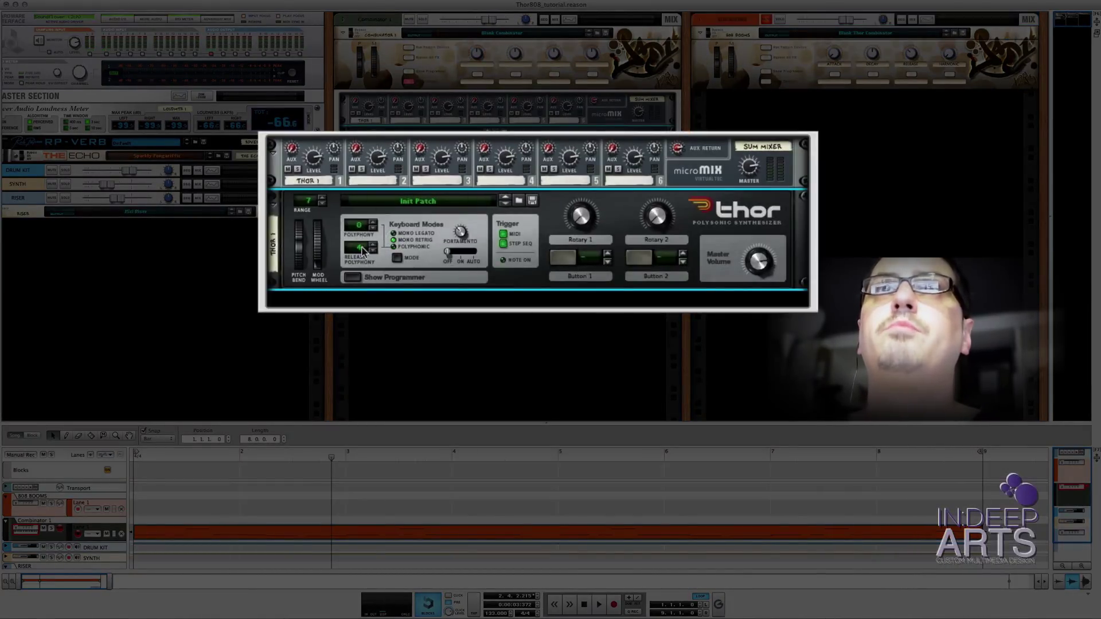
{"action": "left_click", "coordinate": [372, 223]}
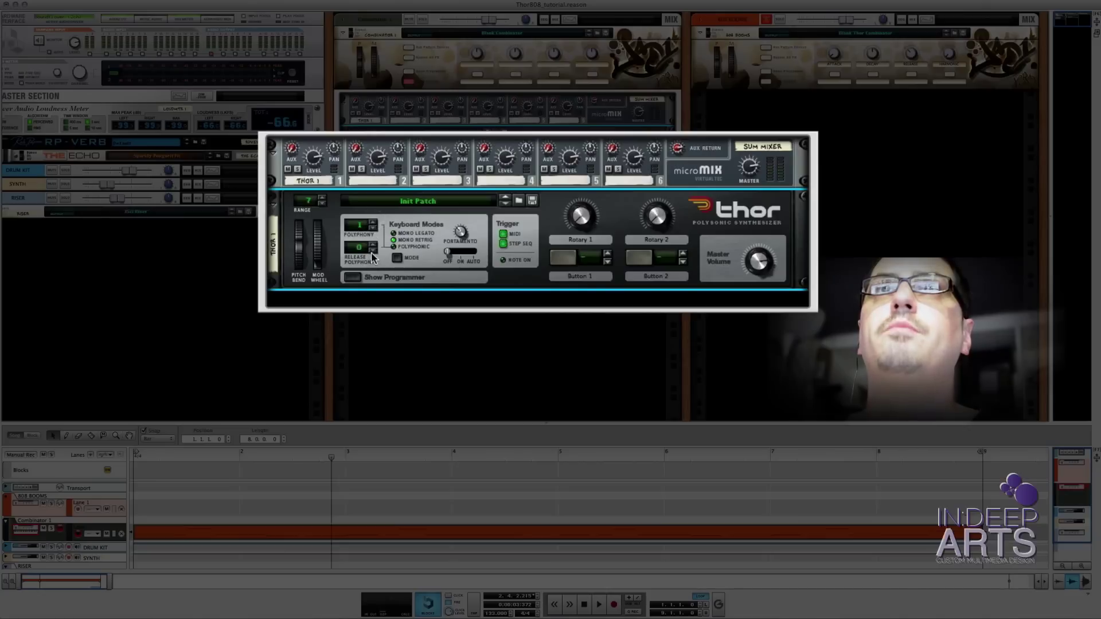
{"action": "left_click", "coordinate": [372, 243]}
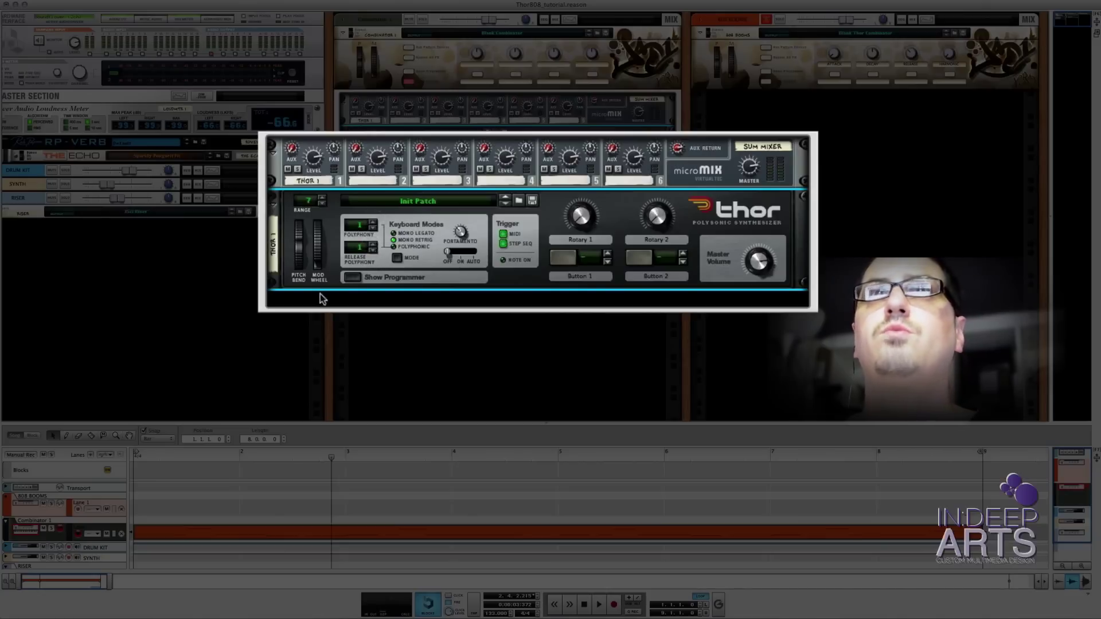
{"action": "left_click", "coordinate": [354, 278]}
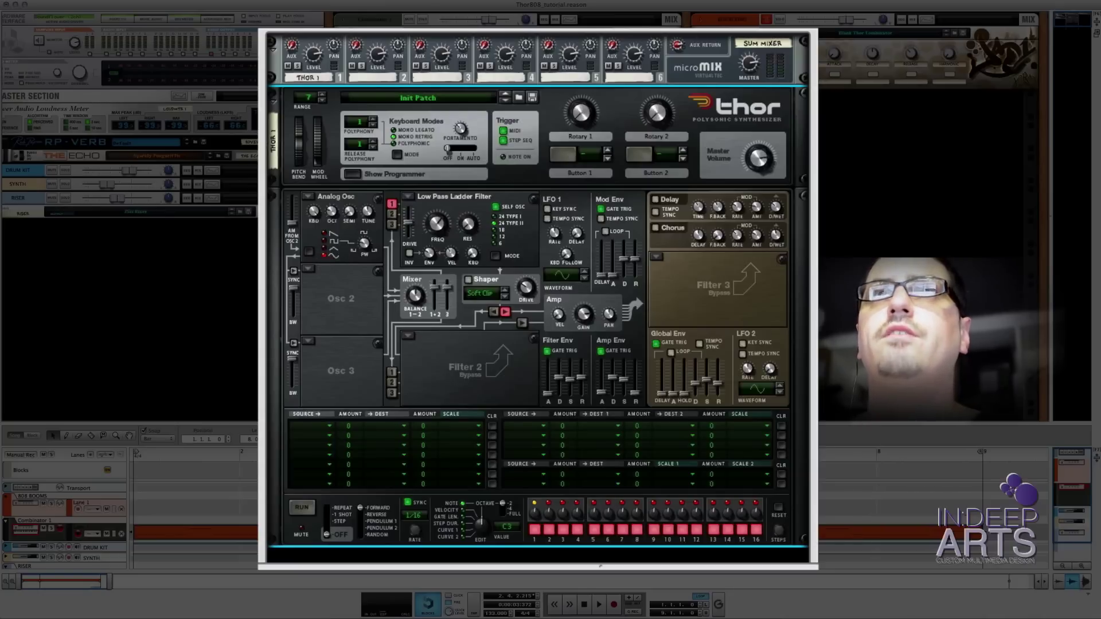
{"action": "left_click_drag", "start_coordinate": [364, 247], "coordinate": [365, 145]}
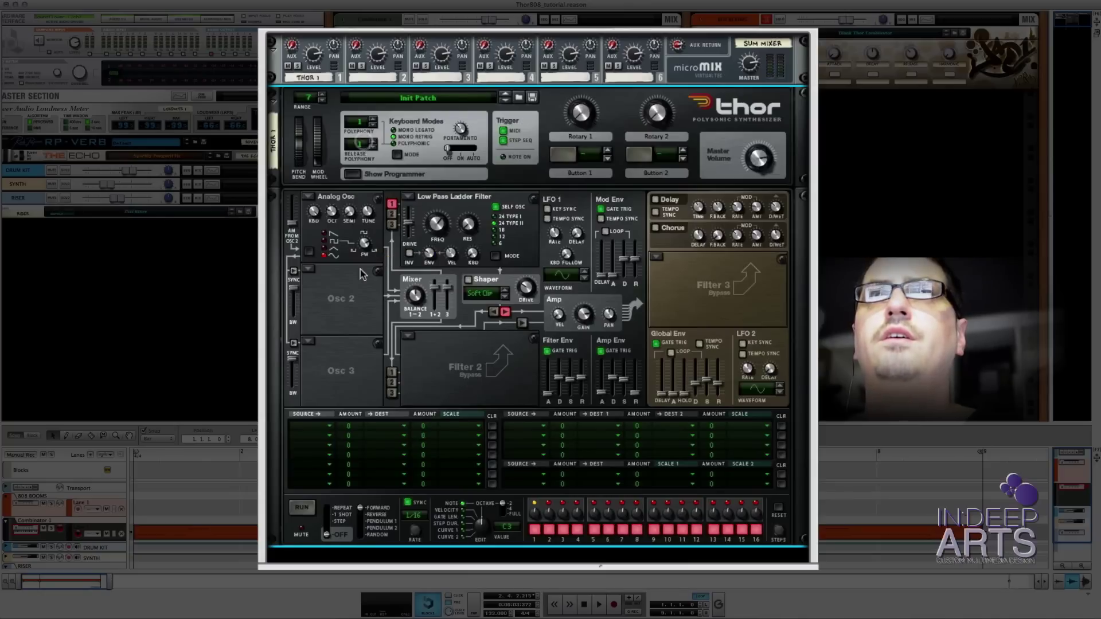
Step: Make Osc 2 an Analog Osc feeding Filter 1, with Filter 1 at 4.87 kHz and Osc balance 0
{"action": "left_click", "coordinate": [309, 270]}
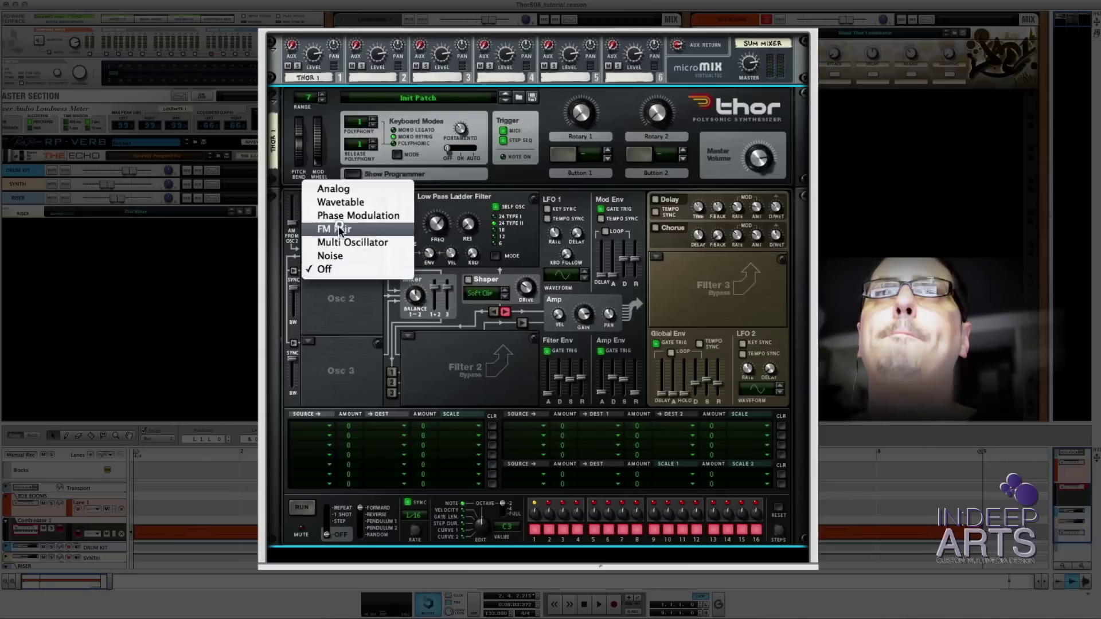
{"action": "left_click", "coordinate": [334, 189]}
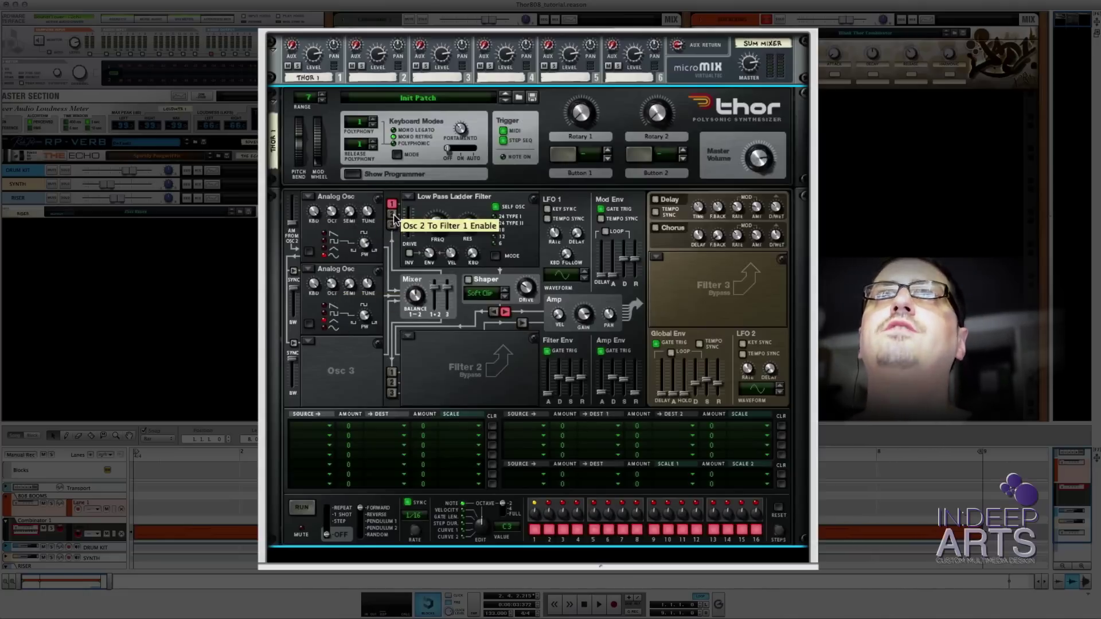
{"action": "left_click", "coordinate": [392, 214]}
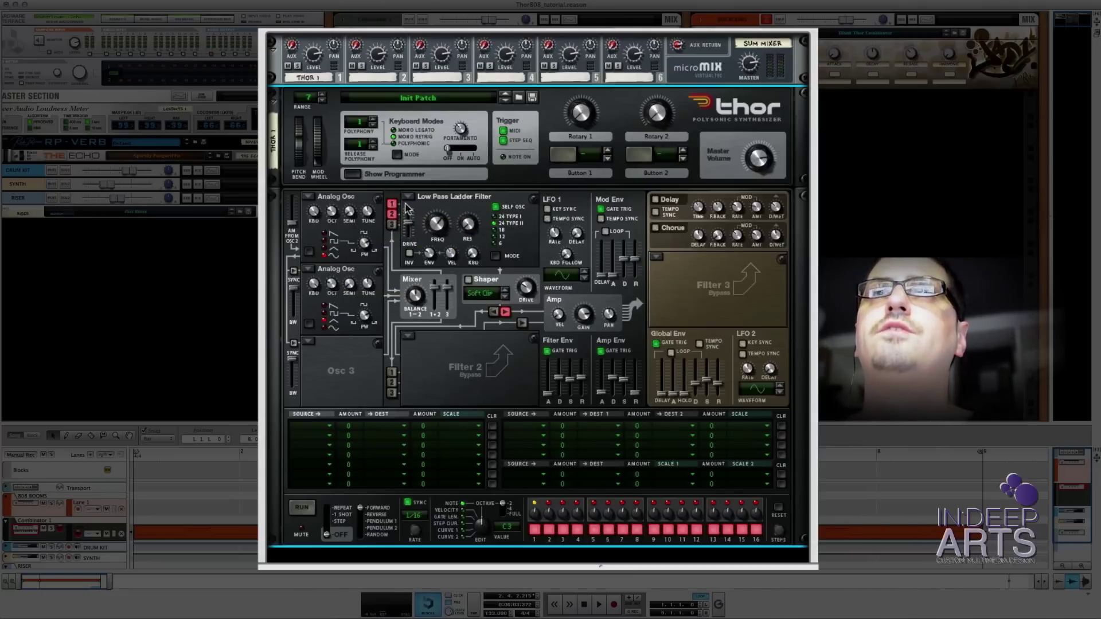
{"action": "left_click_drag", "start_coordinate": [438, 227], "coordinate": [442, 204]}
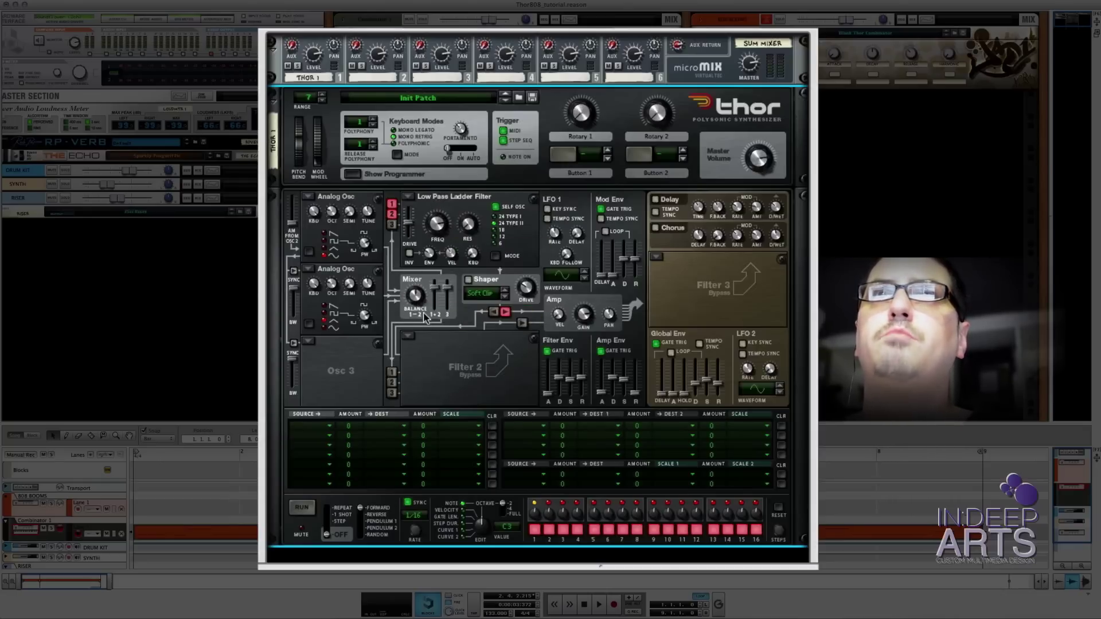
{"action": "left_click_drag", "start_coordinate": [417, 296], "coordinate": [433, 444]}
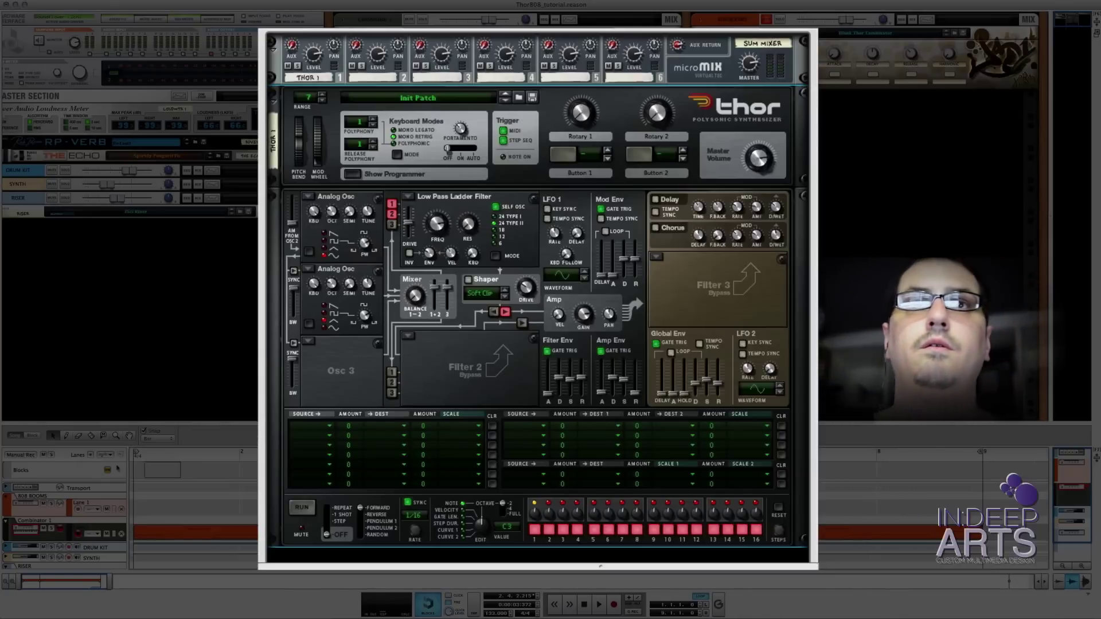
Step: Play the patch from the start of the song, then stop and rewind
{"action": "left_click", "coordinate": [148, 456]}
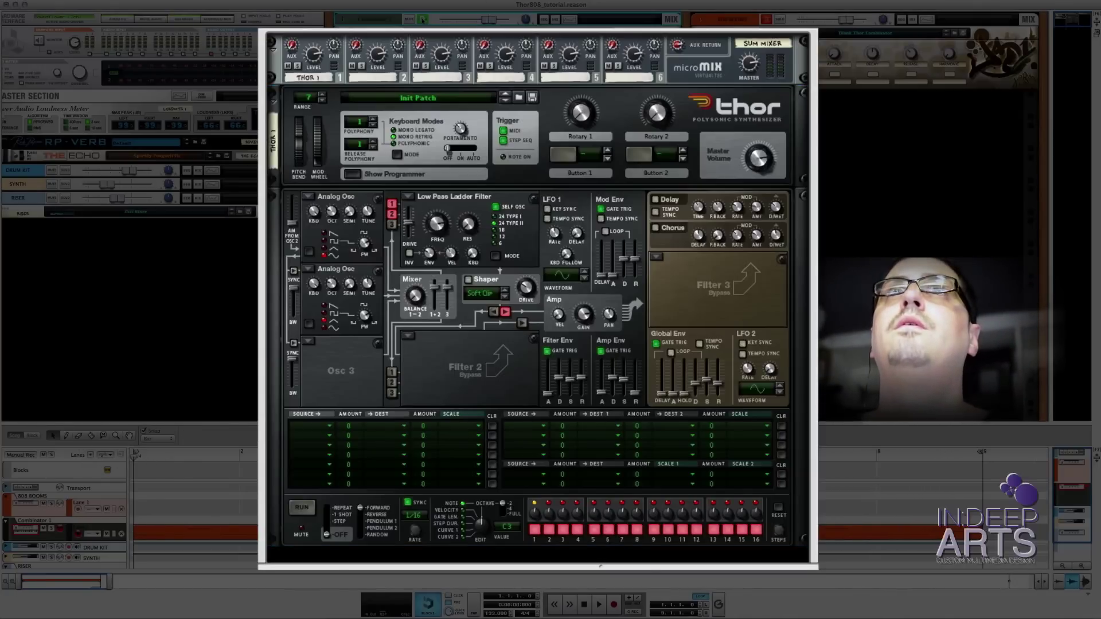
{"action": "key", "text": "space"}
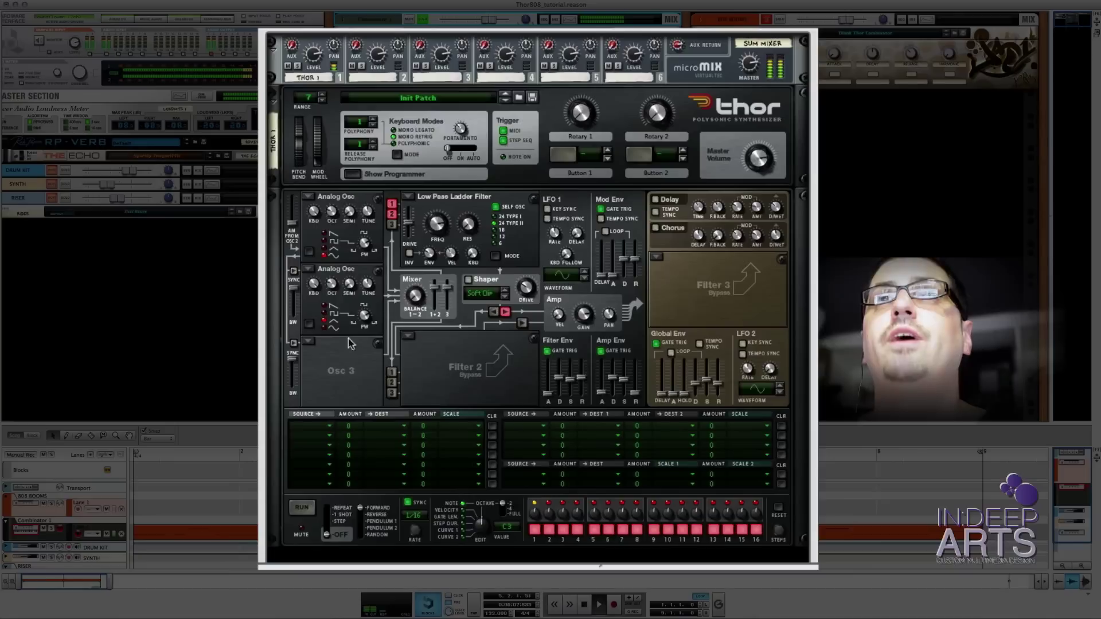
{"action": "key", "text": "space"}
{"action": "left_click", "coordinate": [136, 455]}
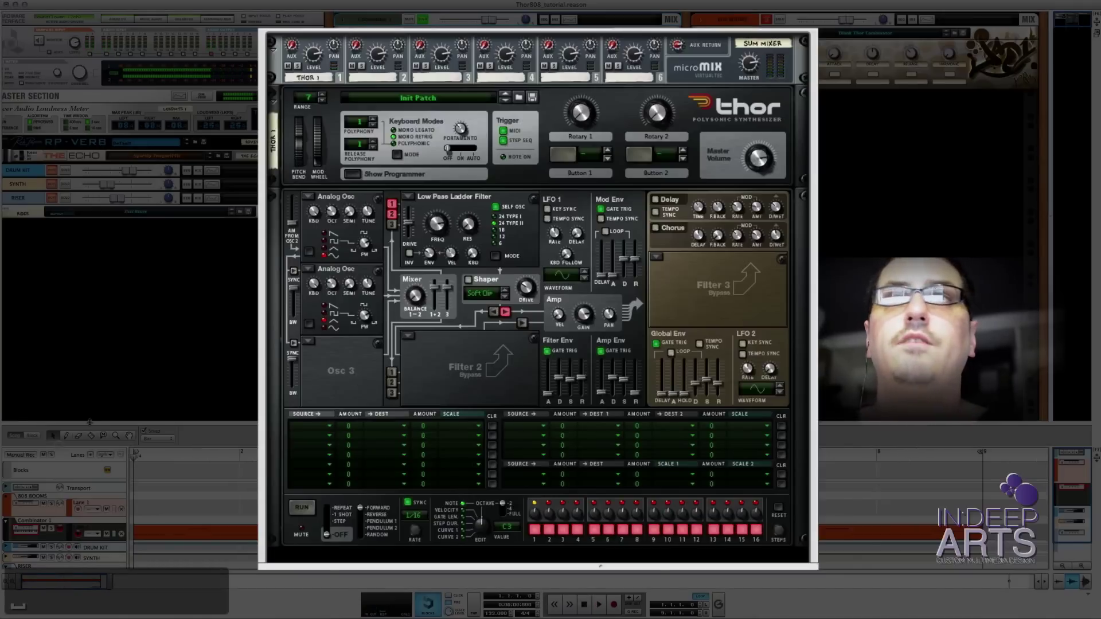
Step: Lengthen the Amp Env release and play the bass again to hear it
{"action": "left_click", "coordinate": [603, 393]}
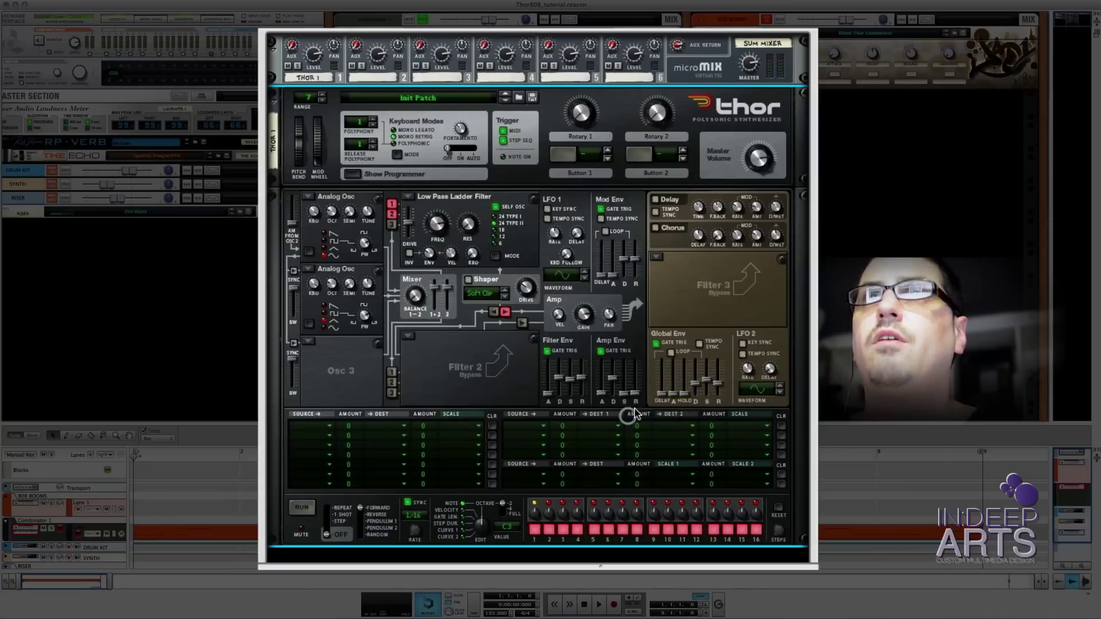
{"action": "left_click_drag", "start_coordinate": [637, 391], "coordinate": [637, 382]}
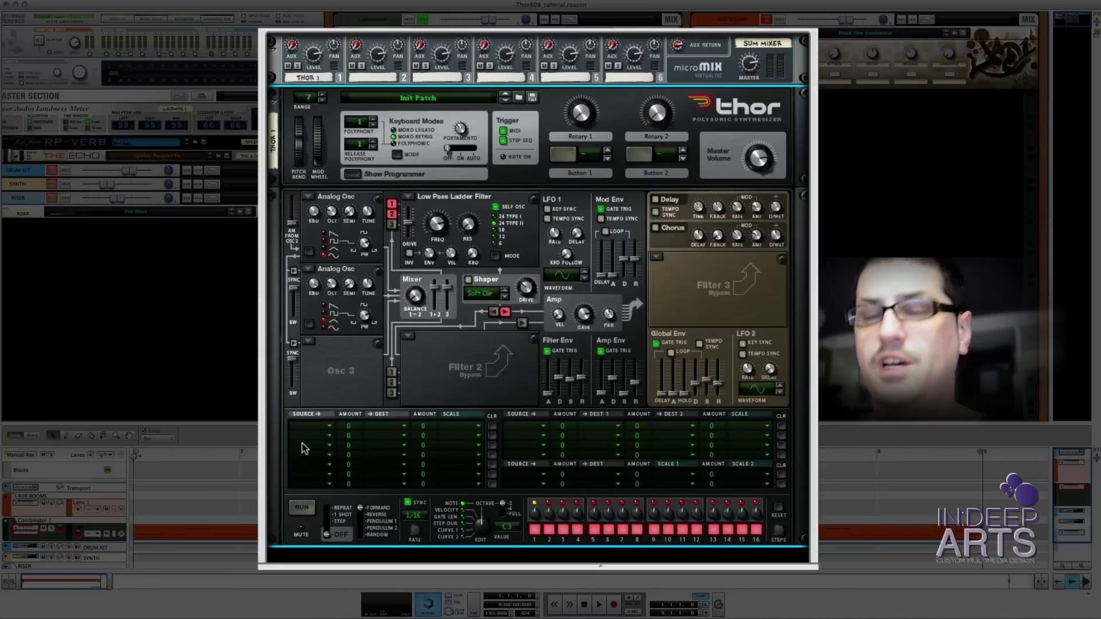
{"action": "key", "text": "space"}
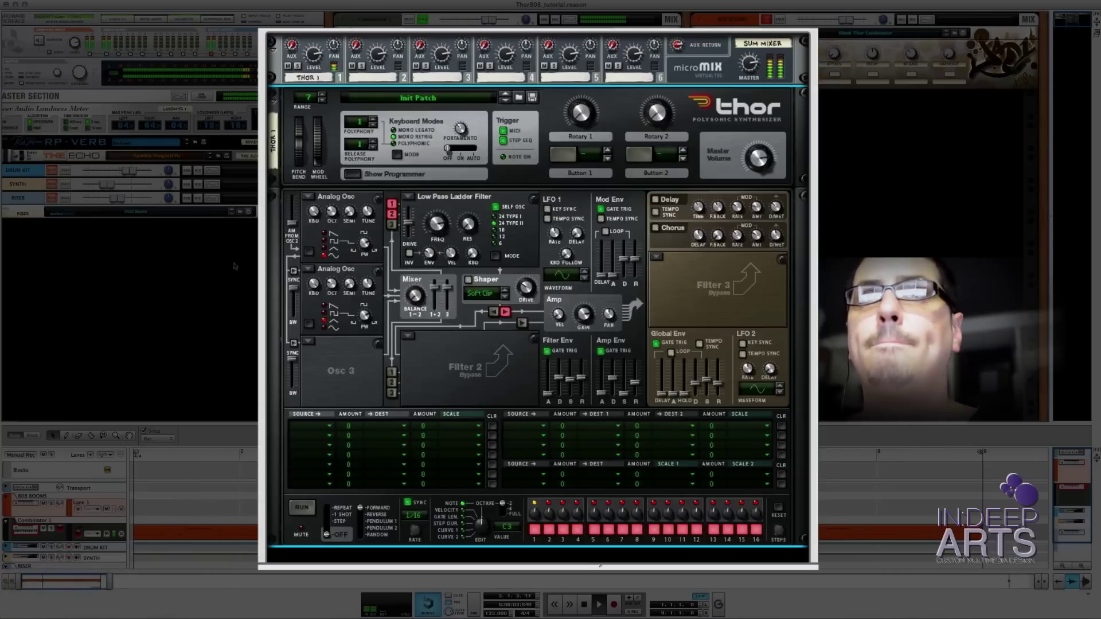
{"action": "key", "text": "space"}
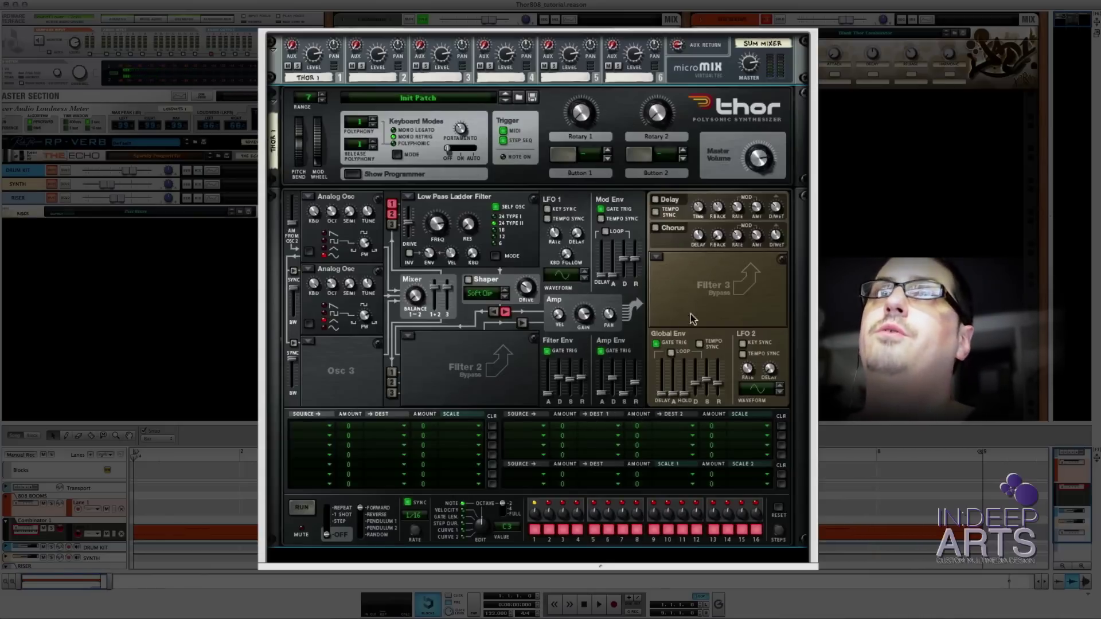
Step: Route Mod Env to Osc 1 Pitch in Thor's mod matrix and raise the amount
{"action": "left_click", "coordinate": [308, 426]}
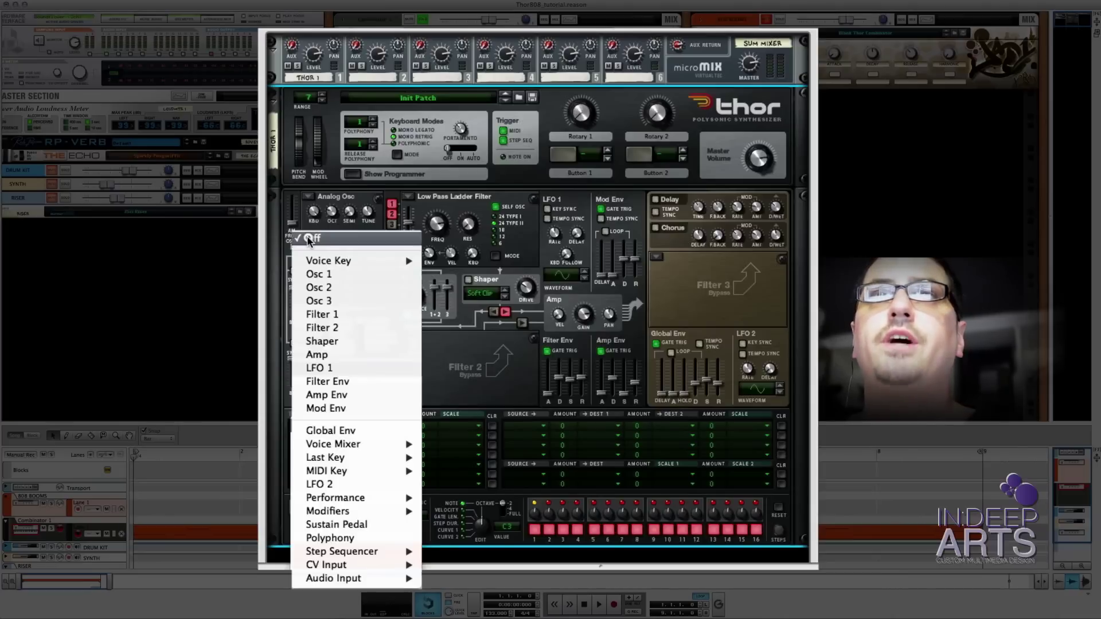
{"action": "left_click", "coordinate": [327, 410]}
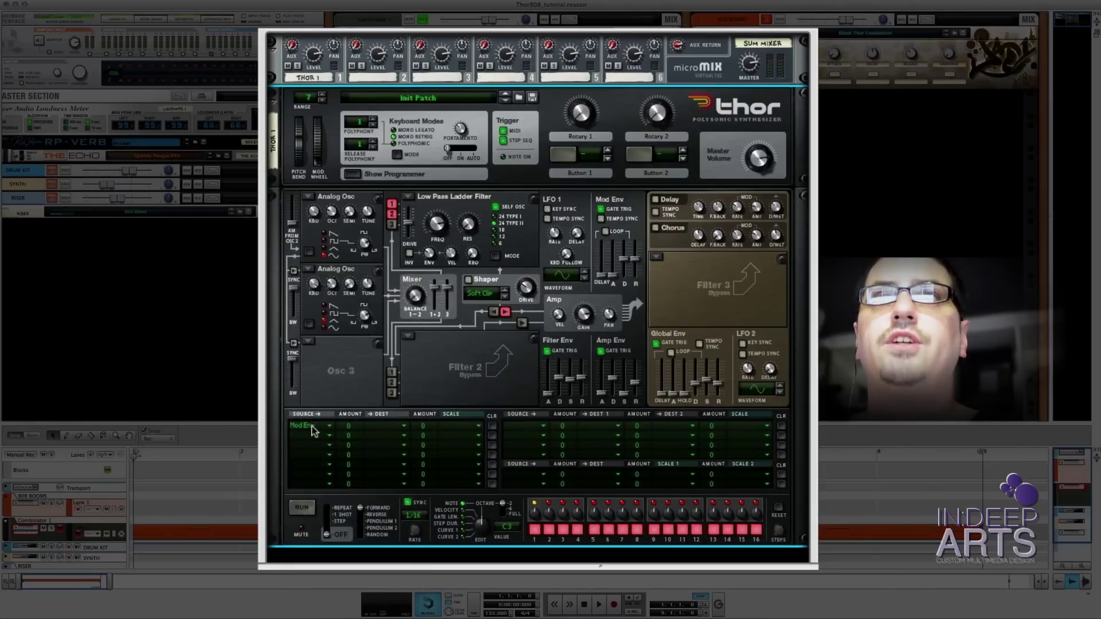
{"action": "left_click", "coordinate": [383, 426]}
{"action": "mouse_move", "coordinate": [388, 448]}
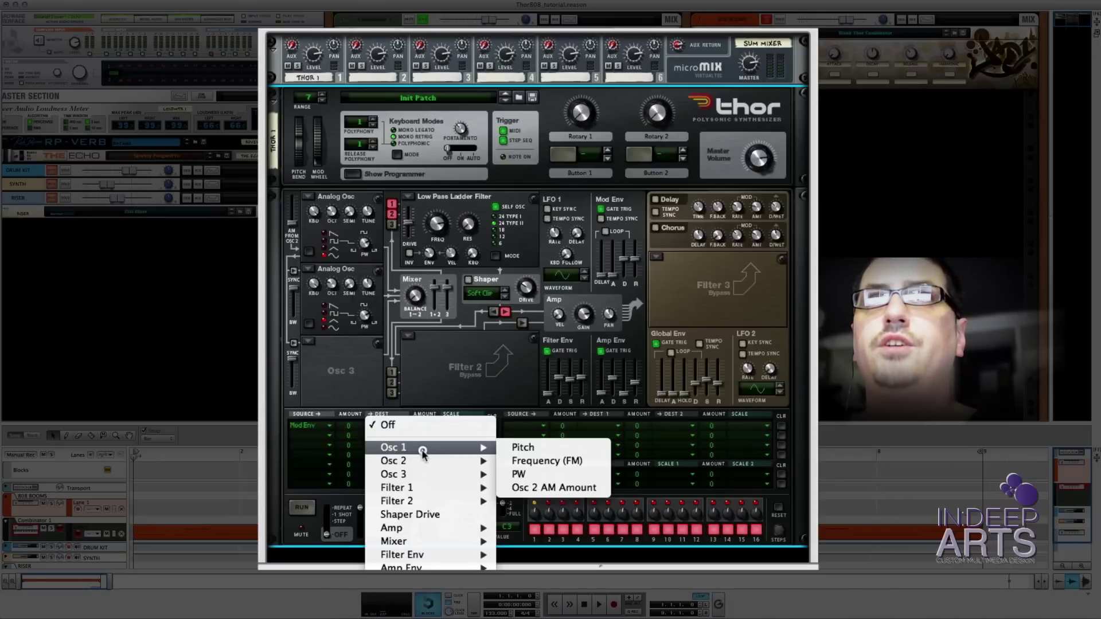
{"action": "left_click", "coordinate": [523, 448]}
{"action": "left_click_drag", "start_coordinate": [348, 429], "coordinate": [406, 361]}
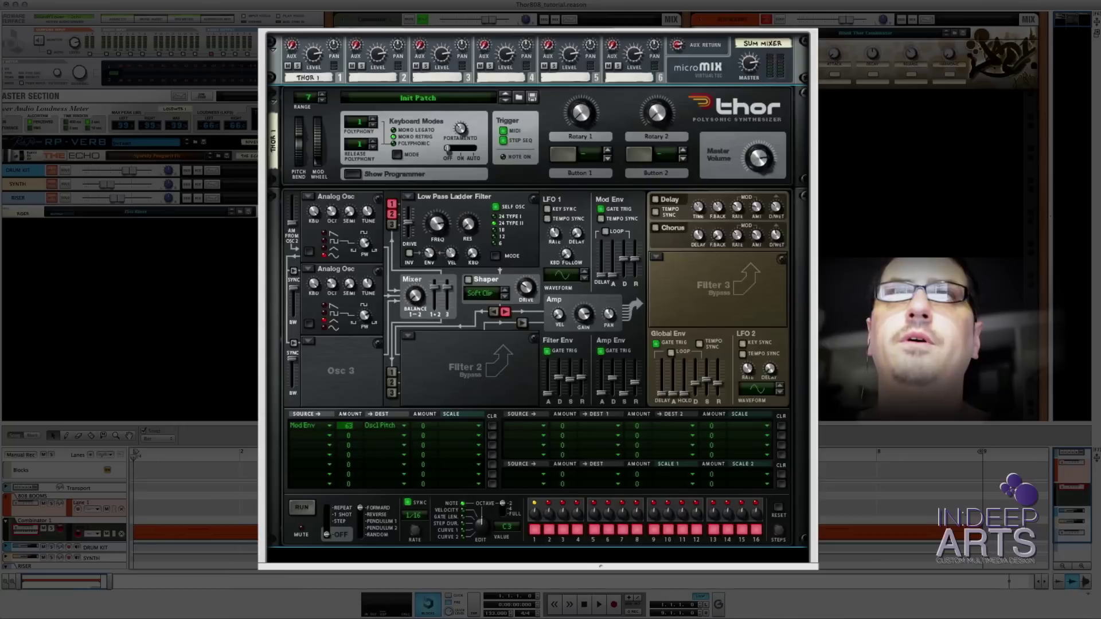
Step: Play the bass and shorten the Mod Env decay to about 45.2 ms
{"action": "key", "text": "space"}
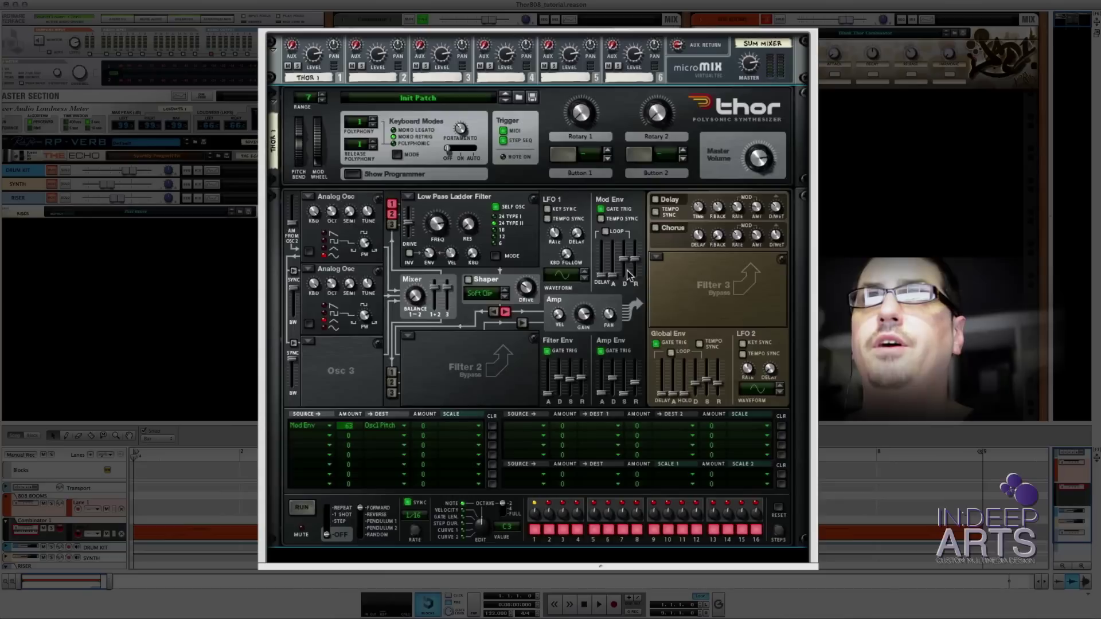
{"action": "mouse_move", "coordinate": [627, 262]}
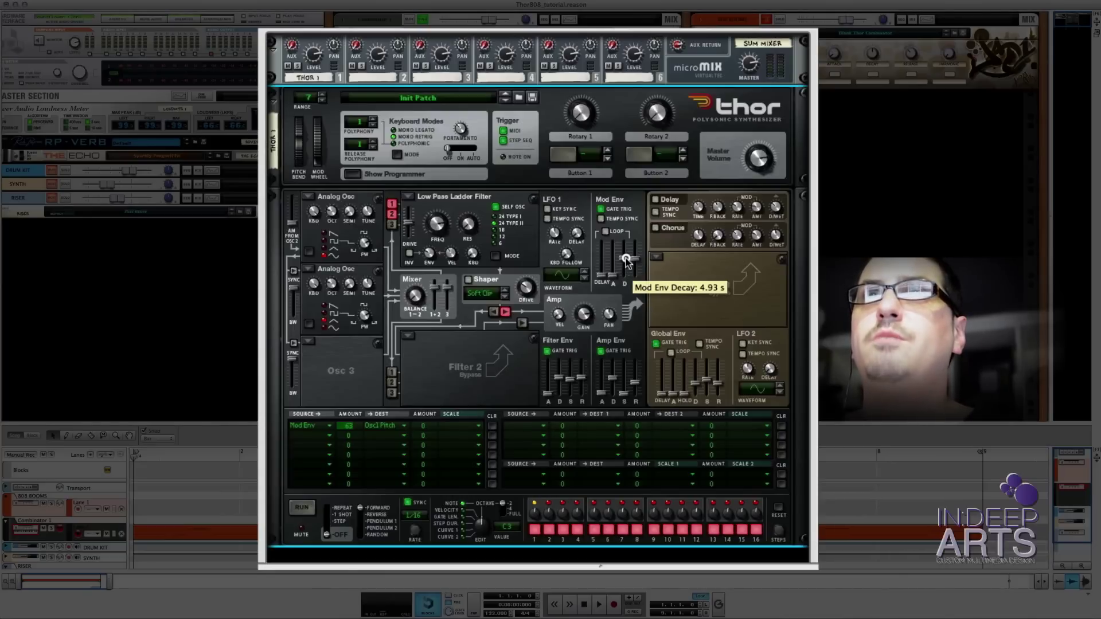
{"action": "mouse_move", "coordinate": [627, 261]}
{"action": "left_mouse_down"}
{"action": "mouse_move", "coordinate": [627, 277]}
{"action": "mouse_move", "coordinate": [637, 263]}
{"action": "mouse_move", "coordinate": [637, 276]}
{"action": "left_mouse_up"}
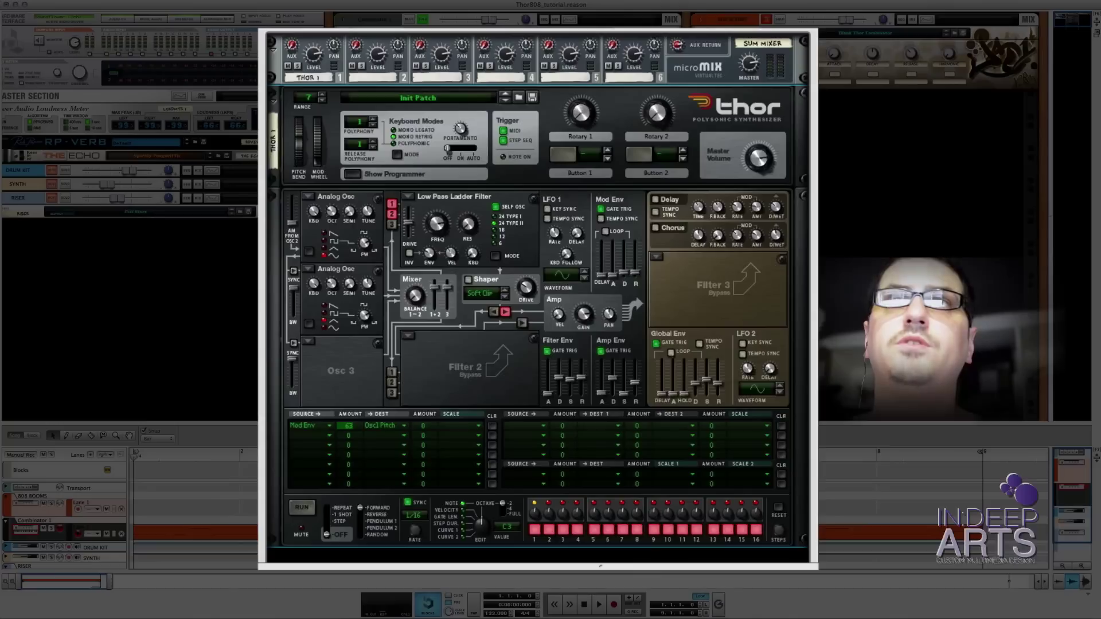
{"action": "key", "text": "space"}
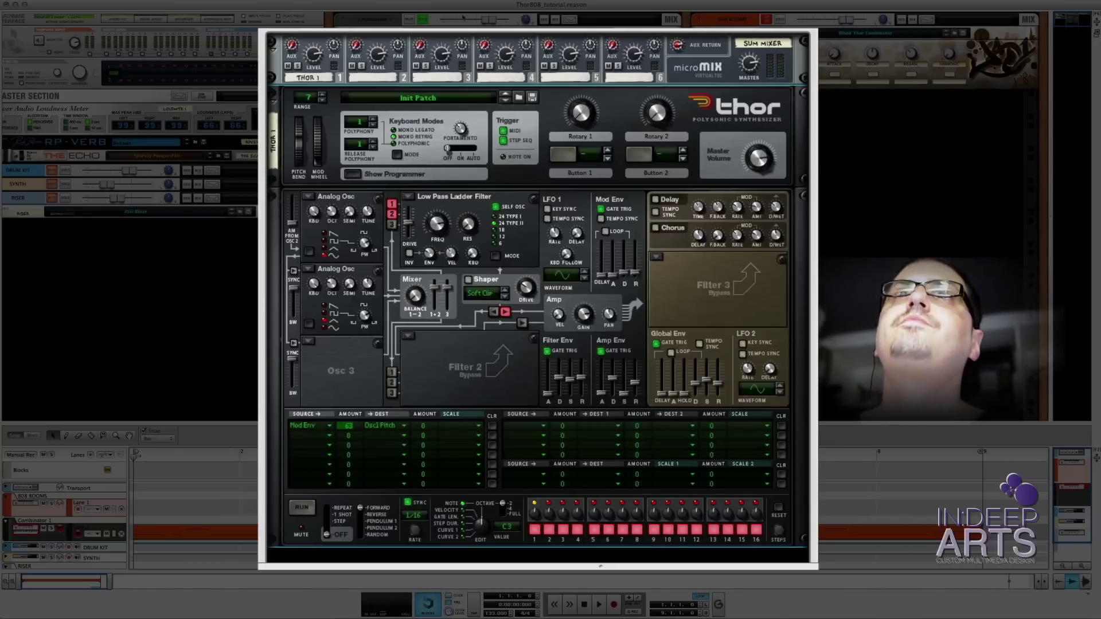
{"action": "scroll", "coordinate": [377, 75], "scroll_direction": "up", "scroll_amount": 3}
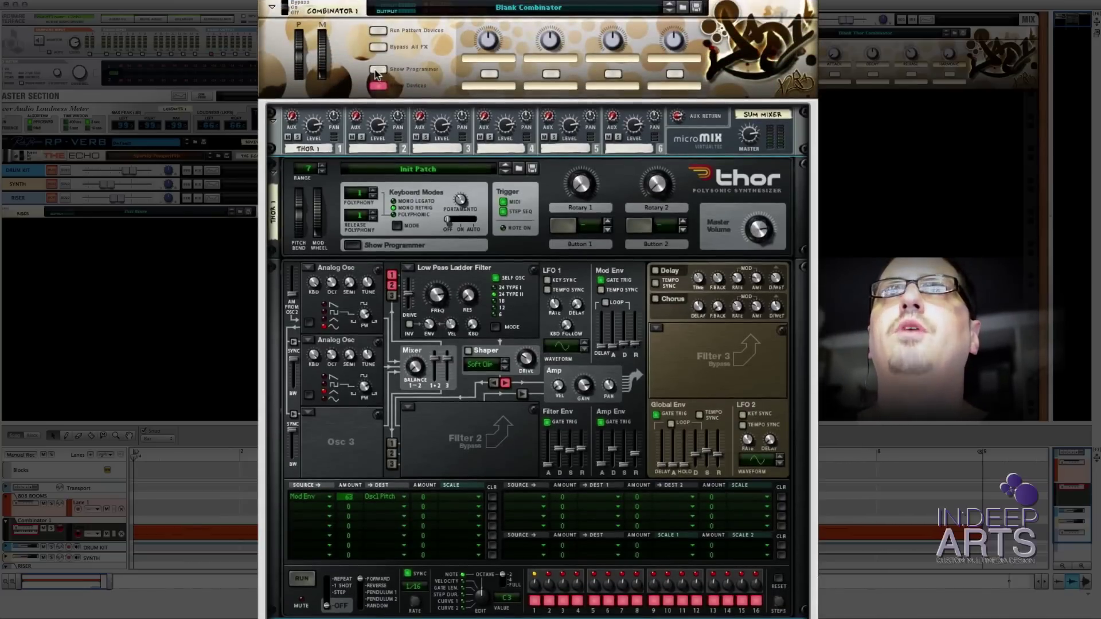
Step: In the Combinator programmer, select Thor 1 and map Rotary 1 to Amp Env Attack
{"action": "left_click", "coordinate": [378, 71]}
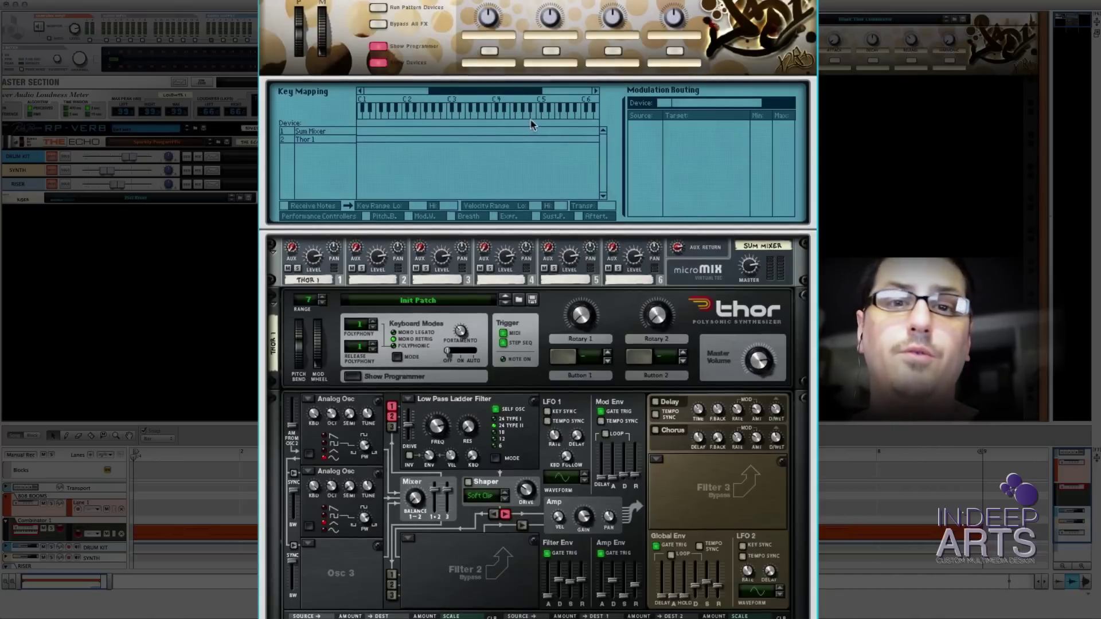
{"action": "left_click", "coordinate": [306, 140]}
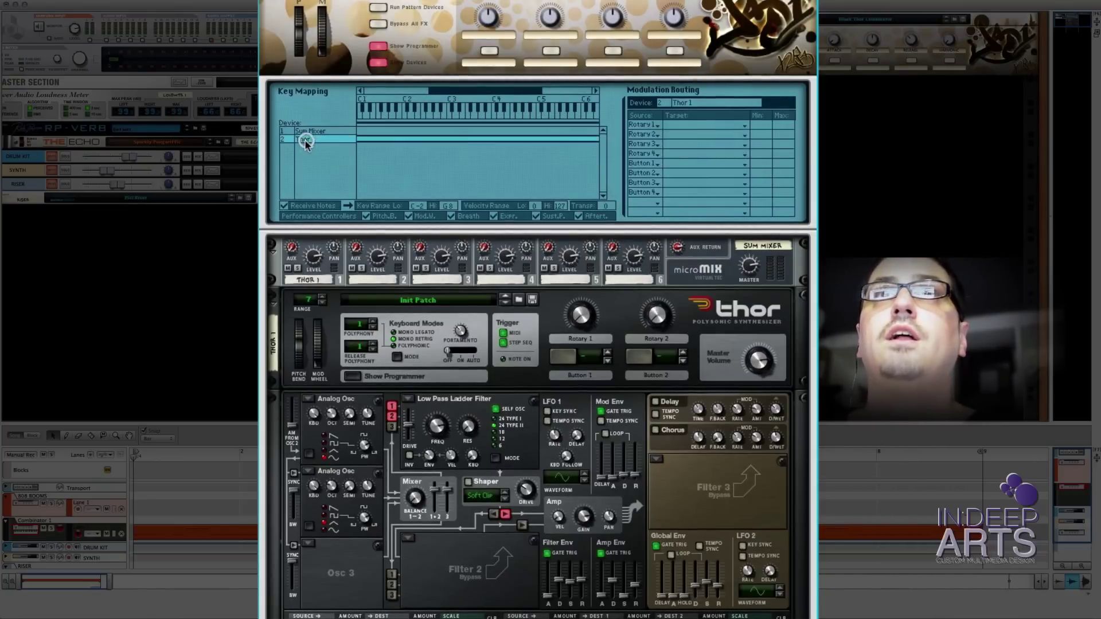
{"action": "left_click", "coordinate": [684, 125]}
{"action": "mouse_move", "coordinate": [729, 147]}
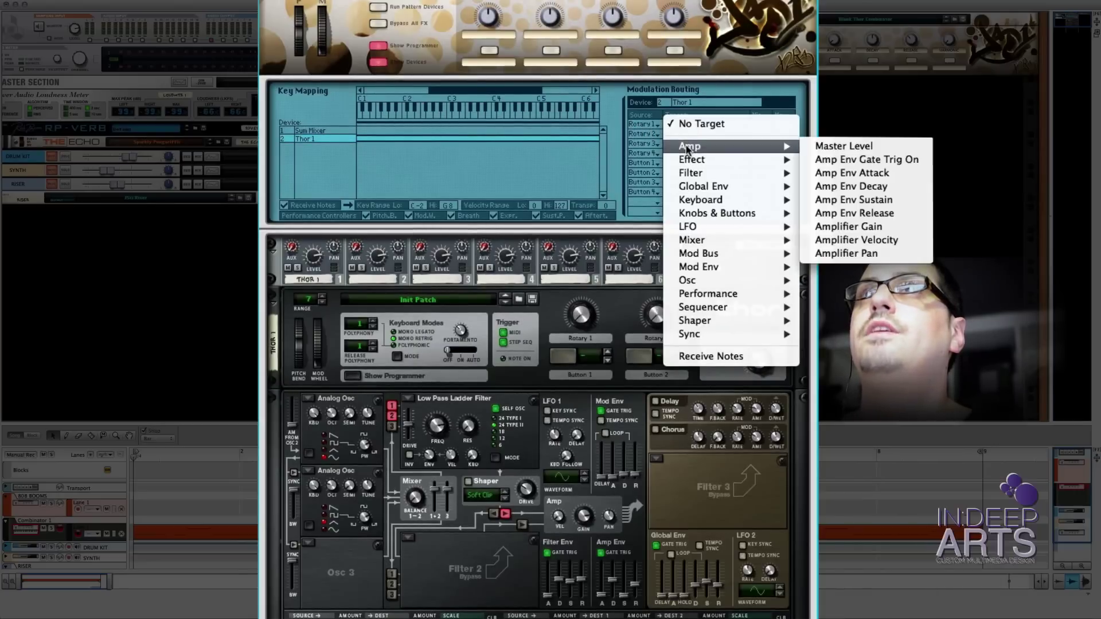
{"action": "left_click", "coordinate": [862, 173]}
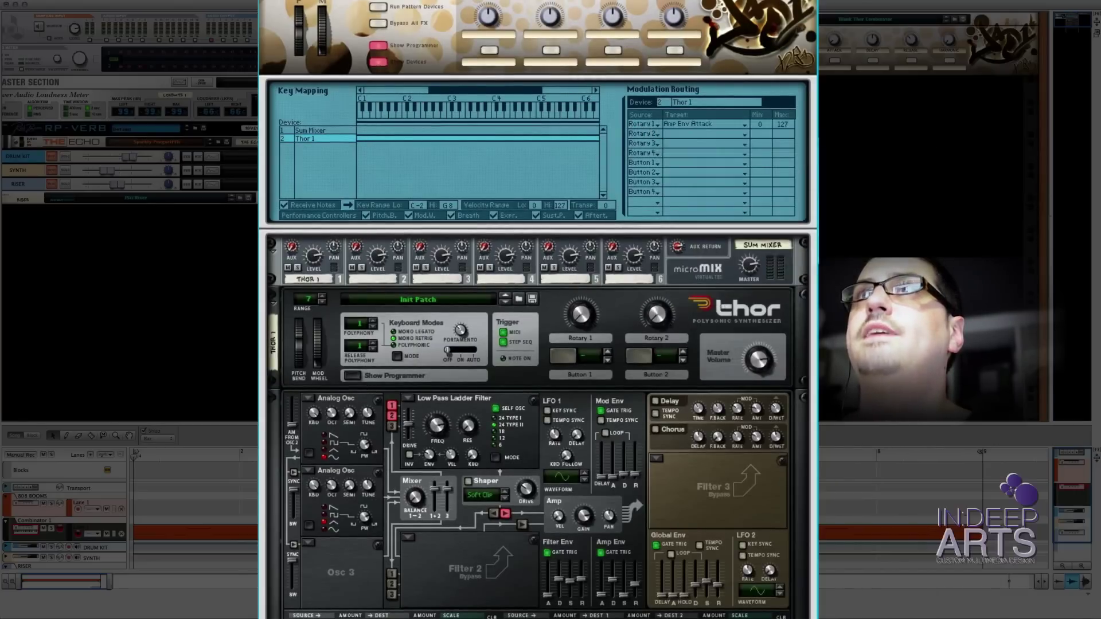
Step: Map Rotaries 2–4 to Amp Env Decay, Amp Env Release and Osc 1 And 2 Balance
{"action": "left_click", "coordinate": [684, 133]}
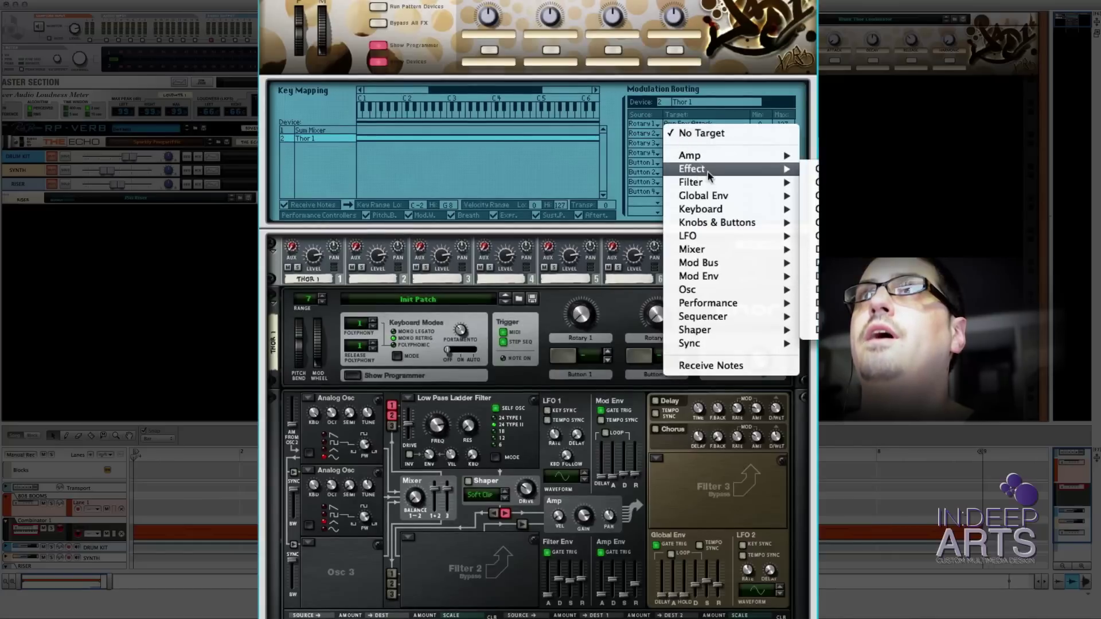
{"action": "mouse_move", "coordinate": [703, 156]}
{"action": "left_click", "coordinate": [860, 194]}
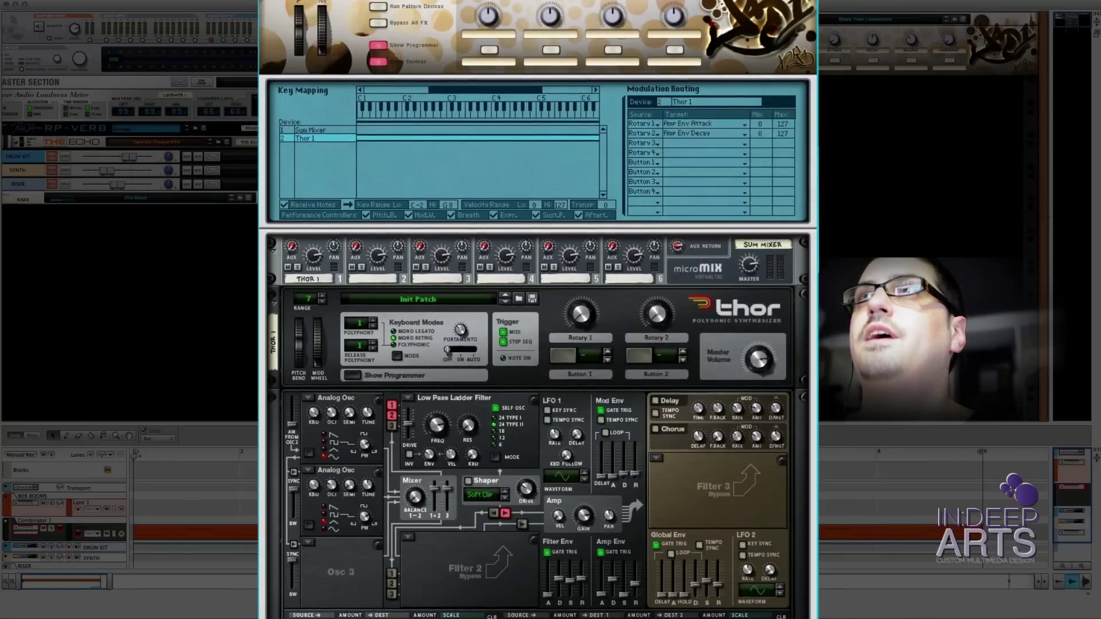
{"action": "left_click", "coordinate": [686, 142]}
{"action": "mouse_move", "coordinate": [725, 166]}
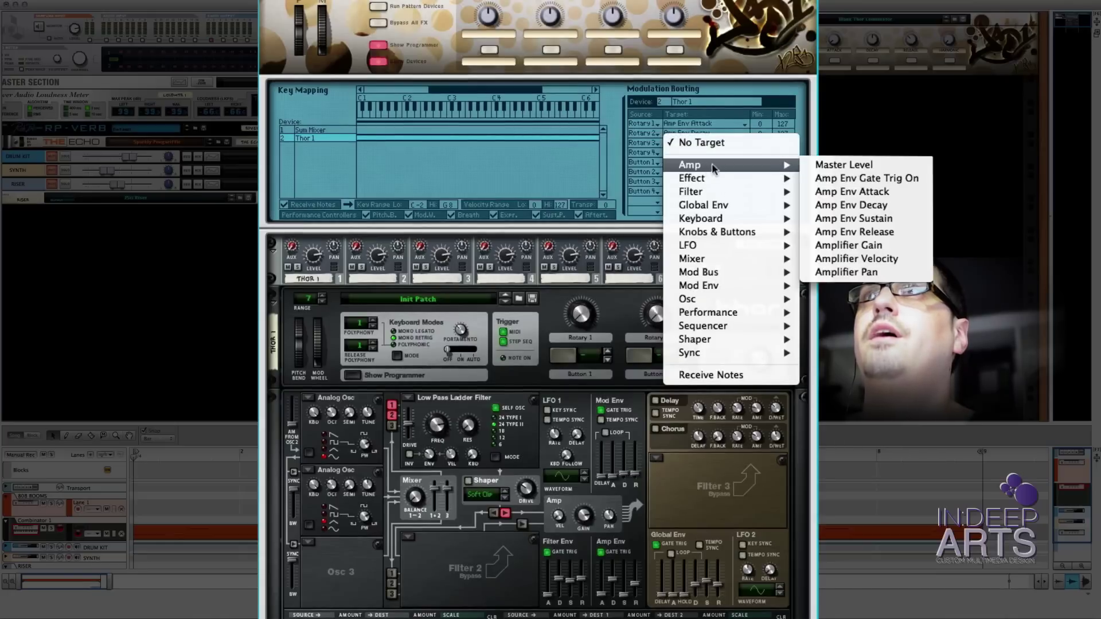
{"action": "left_click", "coordinate": [850, 232]}
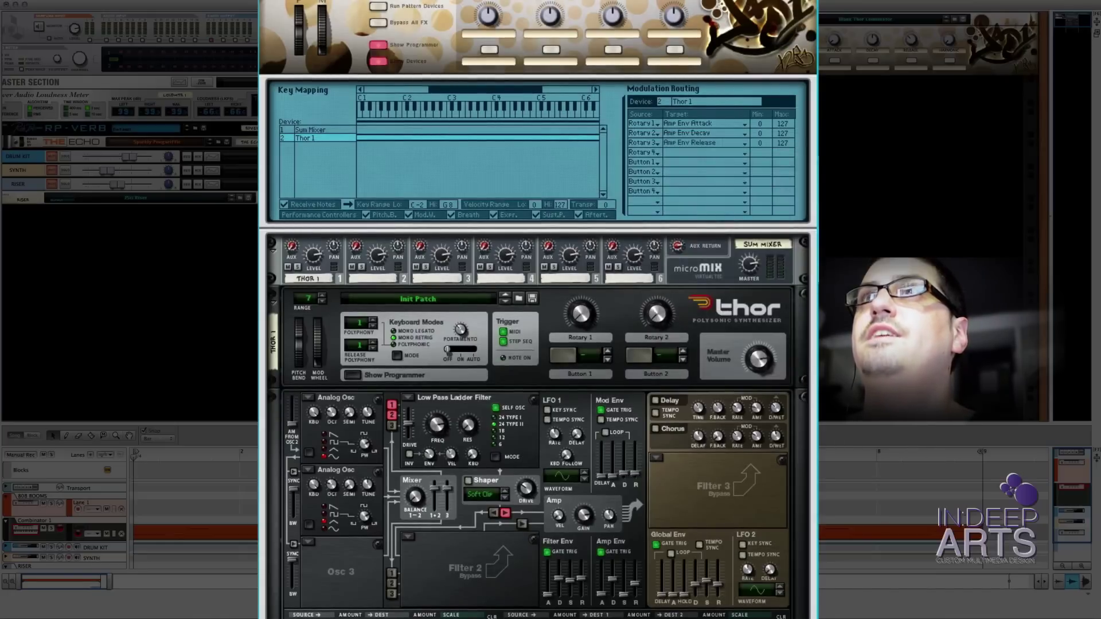
{"action": "left_click", "coordinate": [677, 152]}
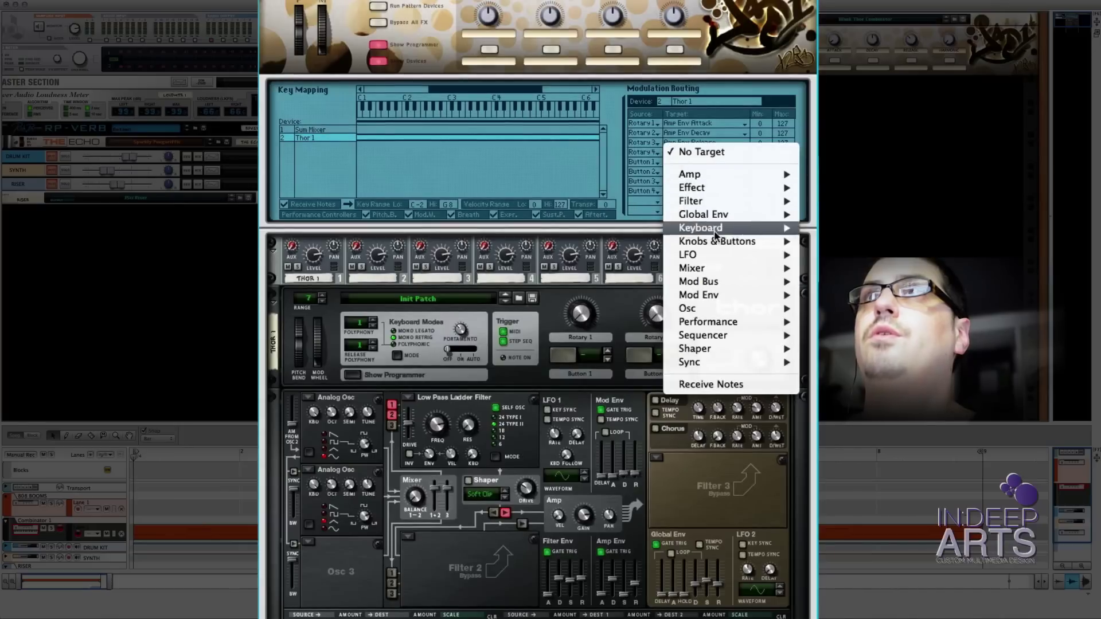
{"action": "mouse_move", "coordinate": [720, 272]}
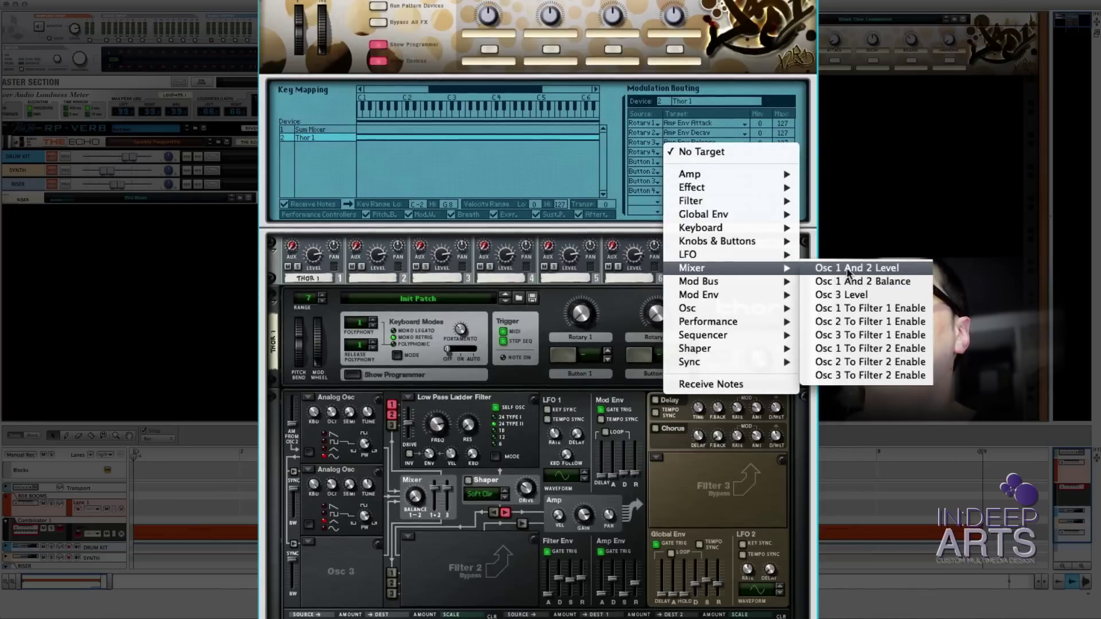
{"action": "left_click", "coordinate": [859, 283]}
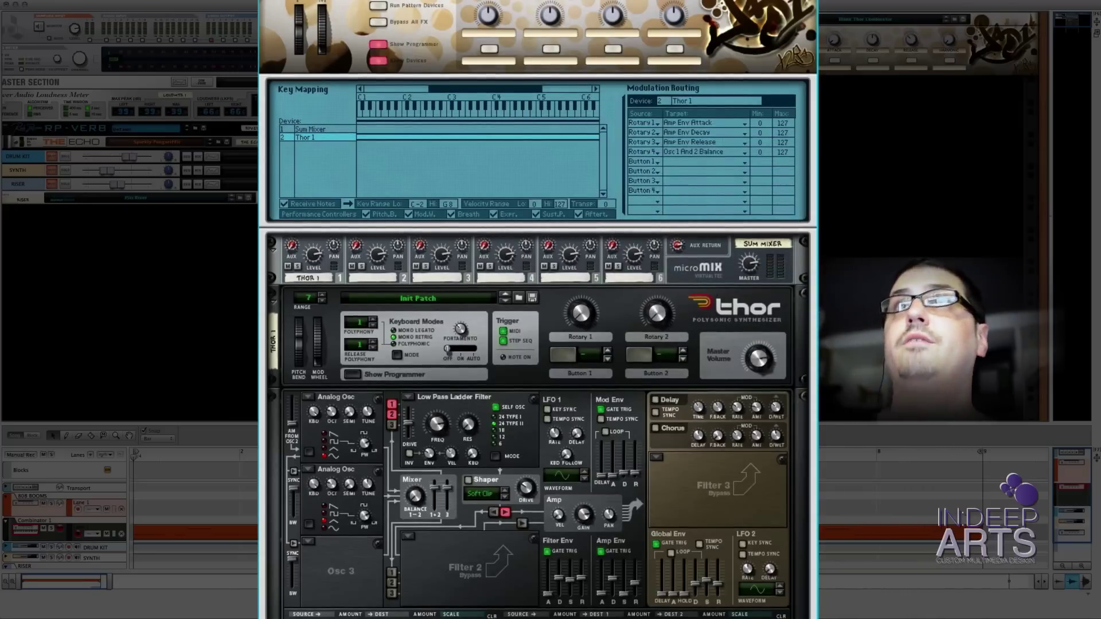
Step: Label Rotary 1 ATTACK and Rotary 2 DECAY
{"action": "double_click", "coordinate": [493, 33]}
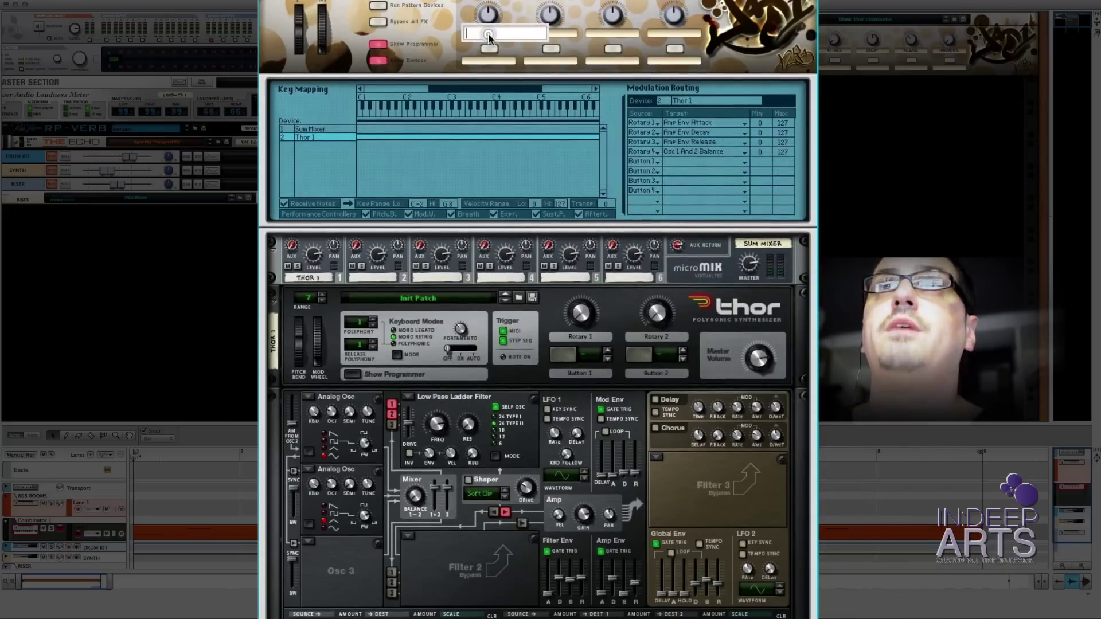
{"action": "type", "text": "ATTACK"}
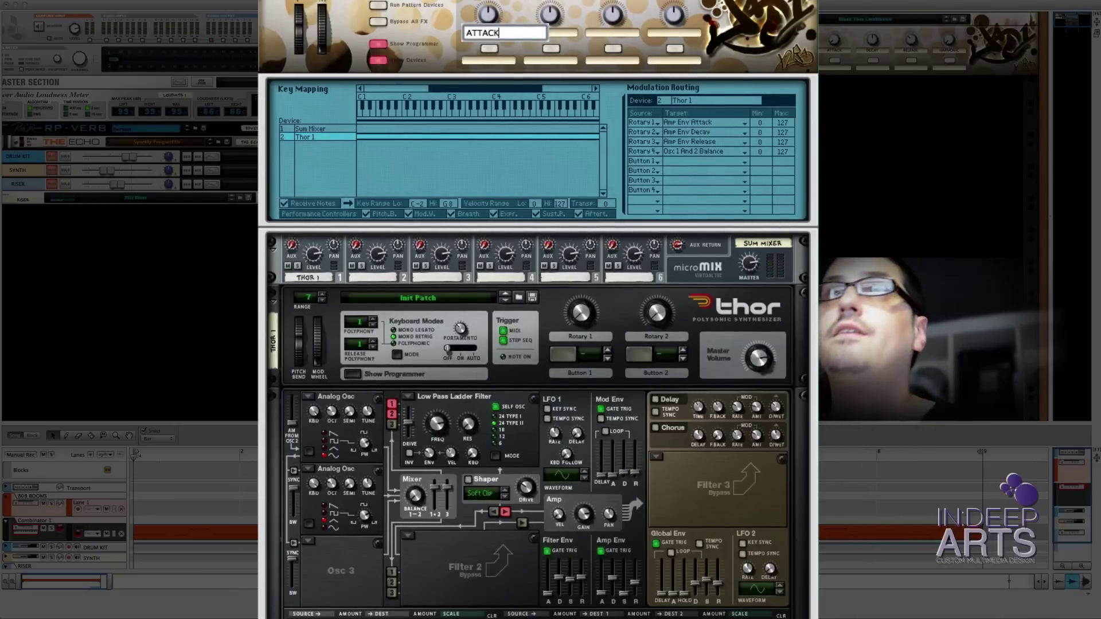
{"action": "key", "text": "Return"}
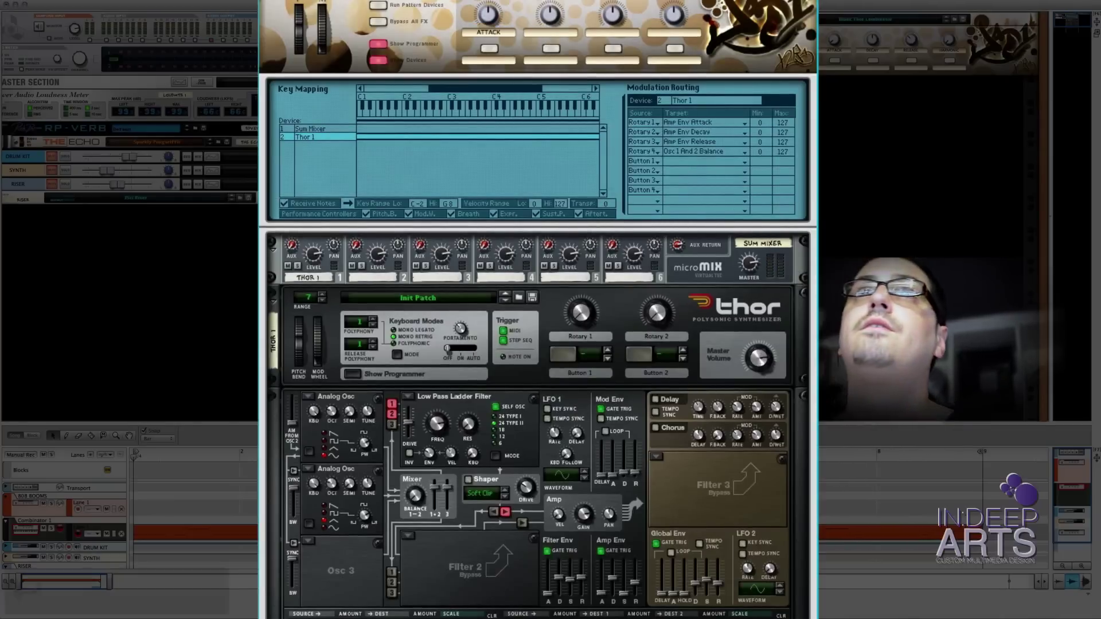
{"action": "double_click", "coordinate": [551, 32]}
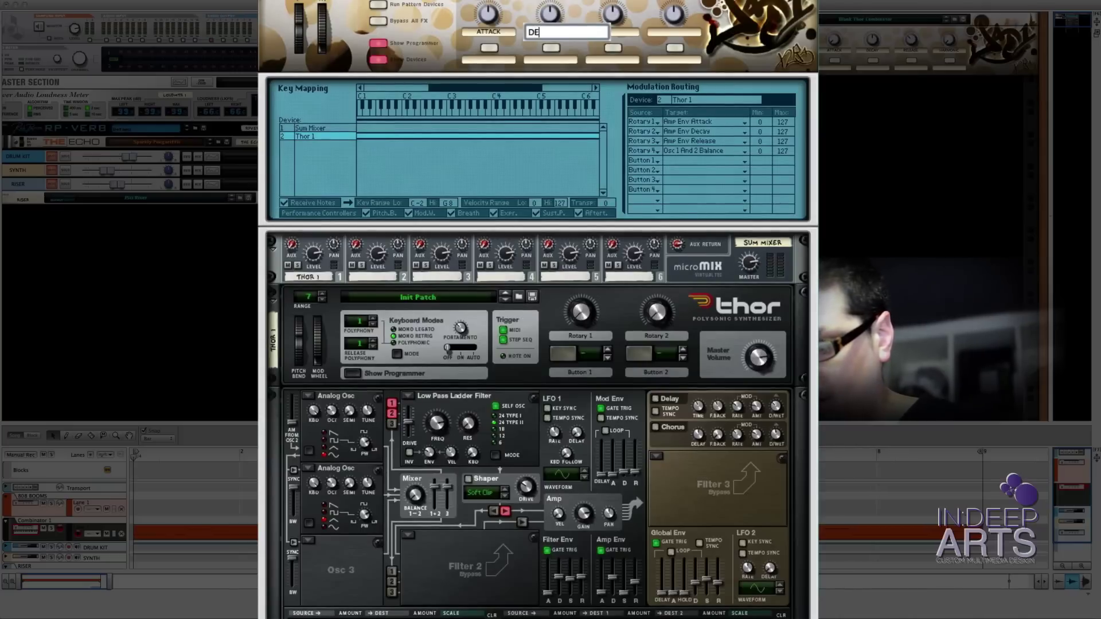
{"action": "type", "text": "DECAY"}
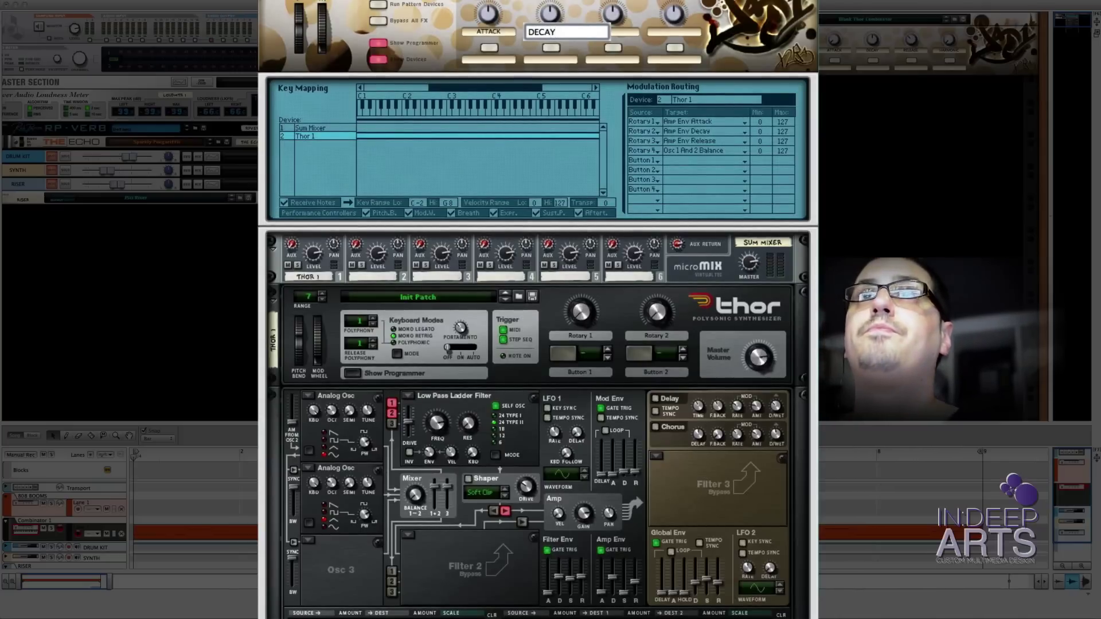
{"action": "key", "text": "Return"}
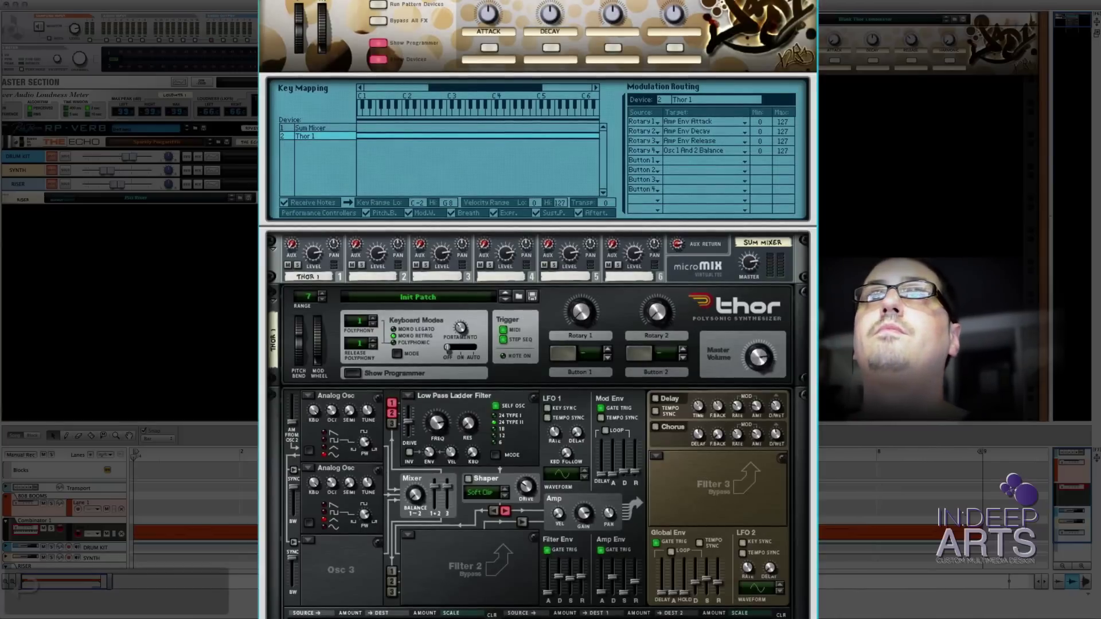
Step: Label Rotary 3 RELEASE and Rotary 4 HARMONIC
{"action": "double_click", "coordinate": [615, 32]}
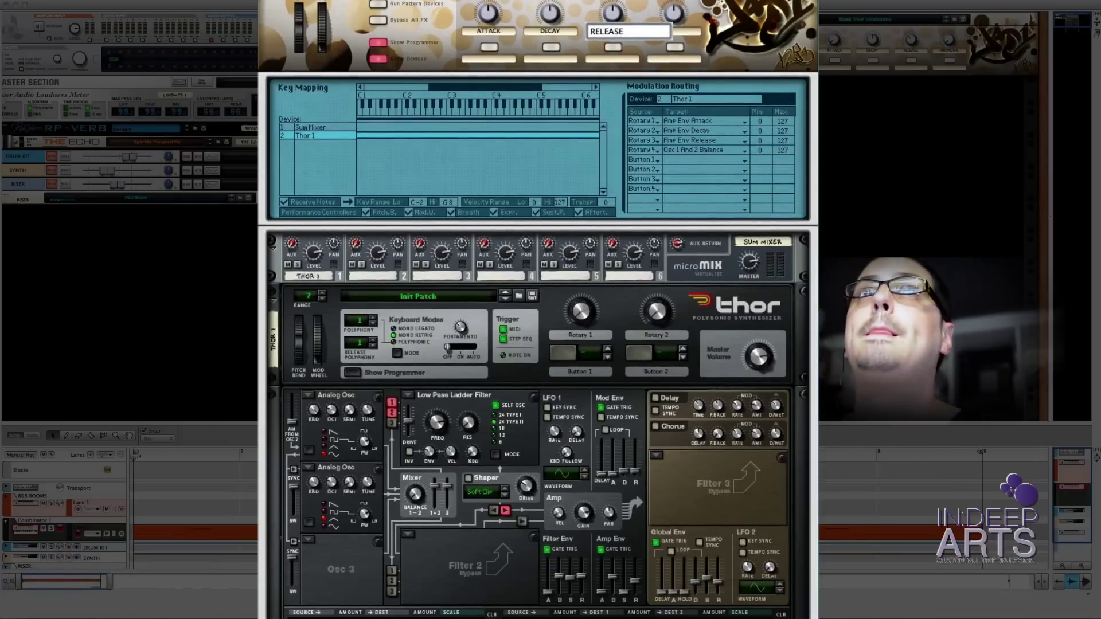
{"action": "key", "text": "Return"}
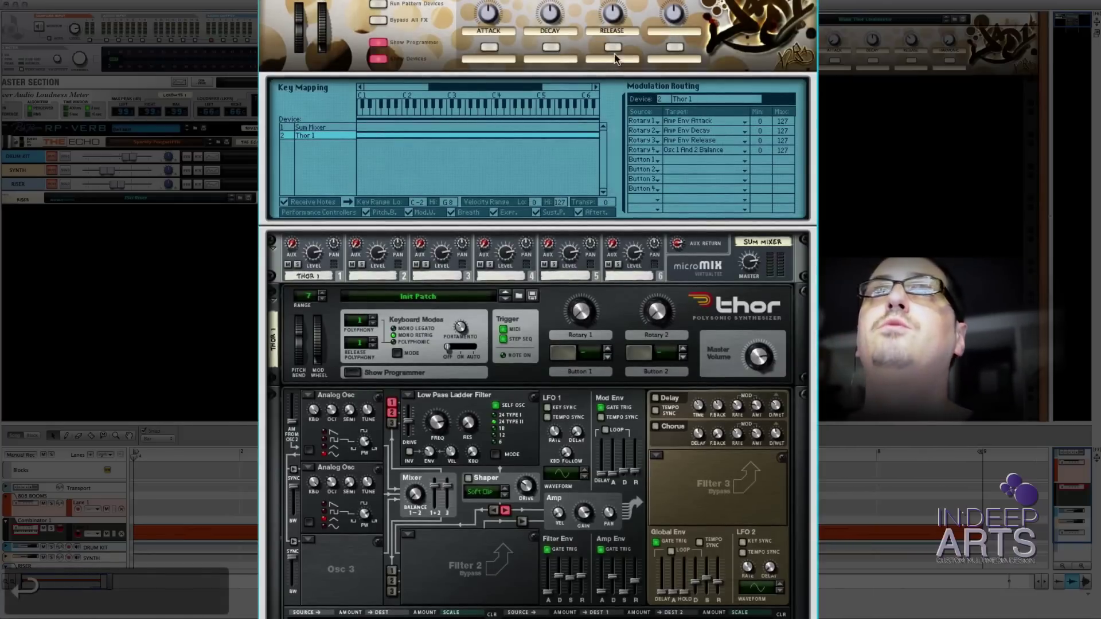
{"action": "double_click", "coordinate": [674, 32]}
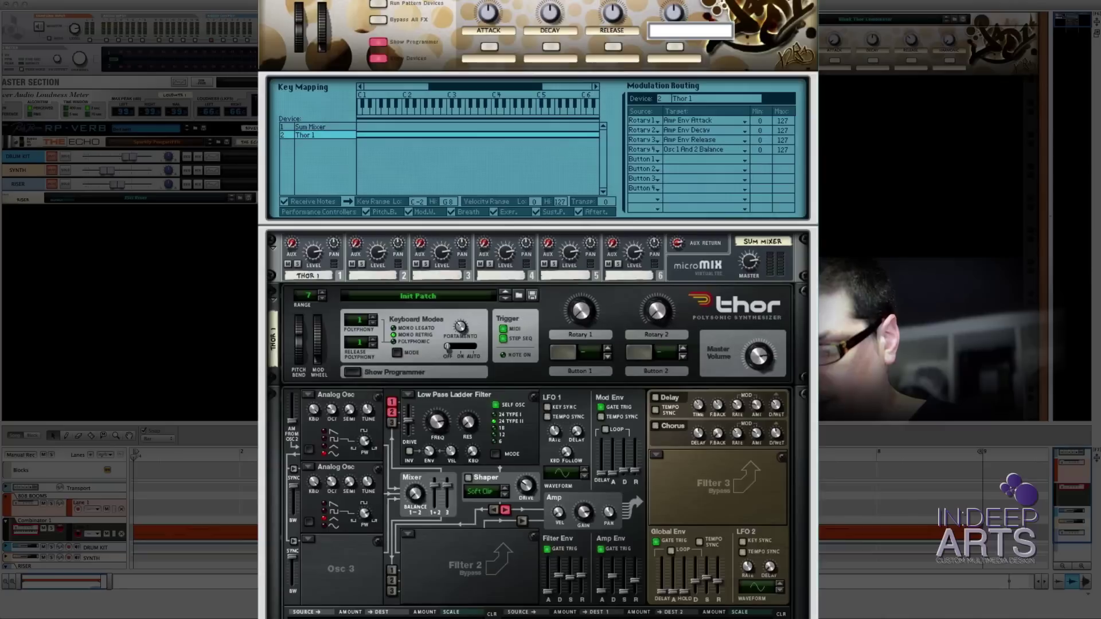
{"action": "type", "text": "HARMONIC"}
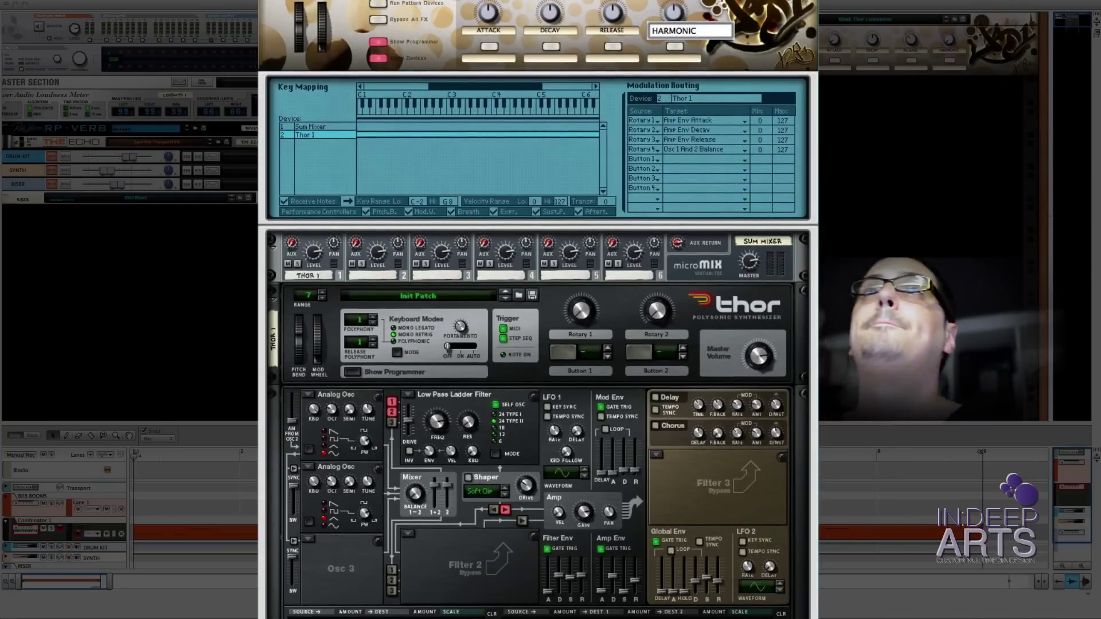
{"action": "key", "text": "Return"}
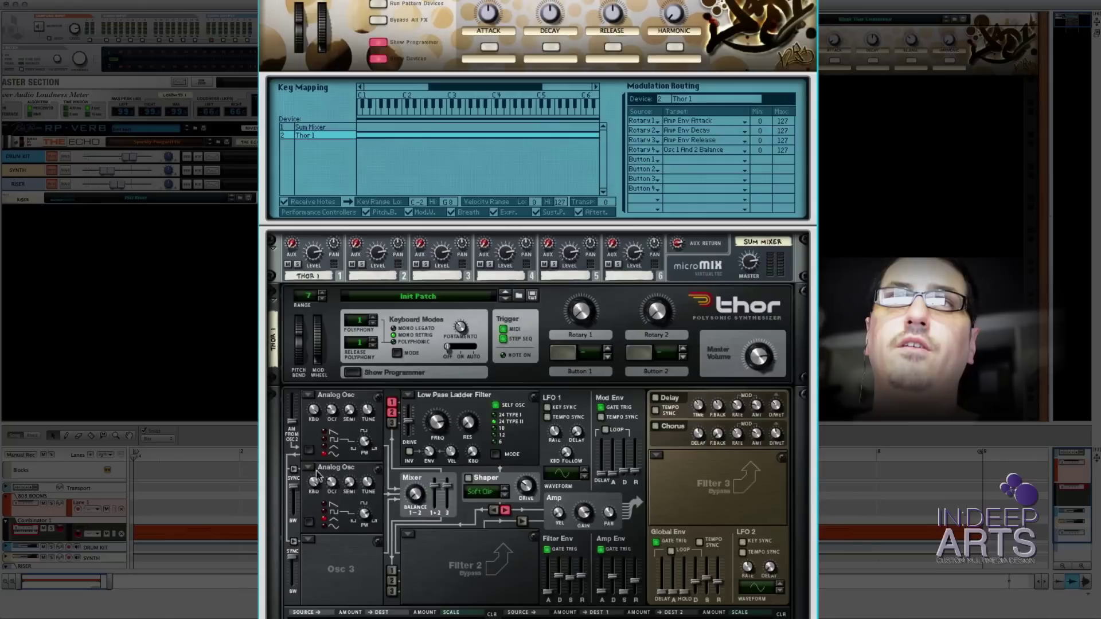
Step: Test the ATTACK rotary, set it to 0, and play the bass
{"action": "mouse_move", "coordinate": [420, 494]}
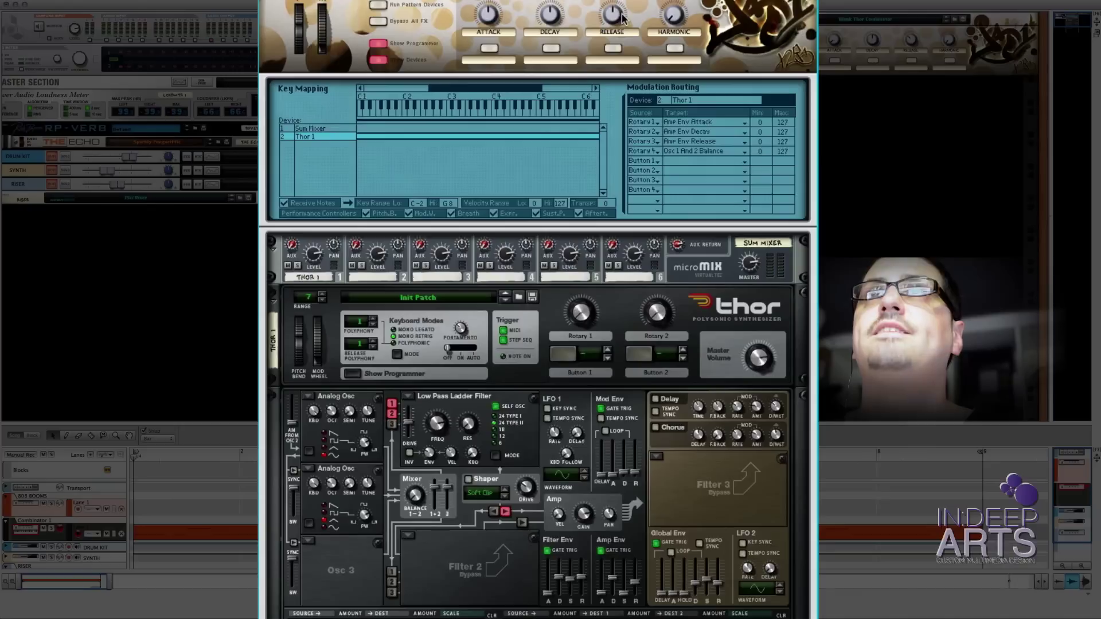
{"action": "left_click_drag", "start_coordinate": [489, 14], "coordinate": [495, 68]}
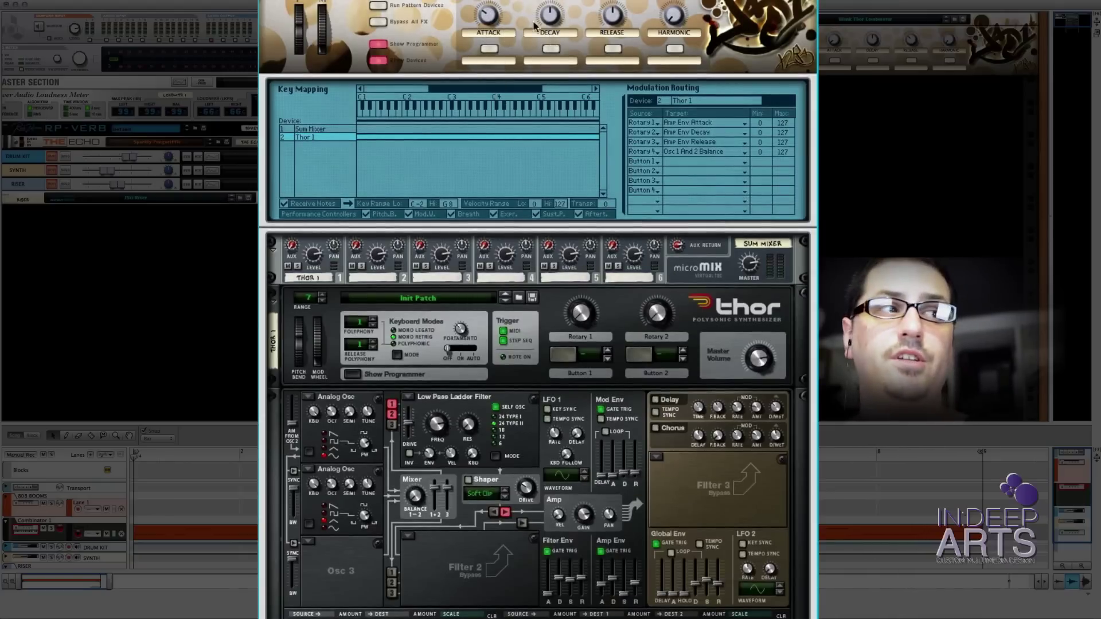
{"action": "left_click_drag", "start_coordinate": [487, 15], "coordinate": [502, 68]}
{"action": "mouse_move", "coordinate": [549, 17]}
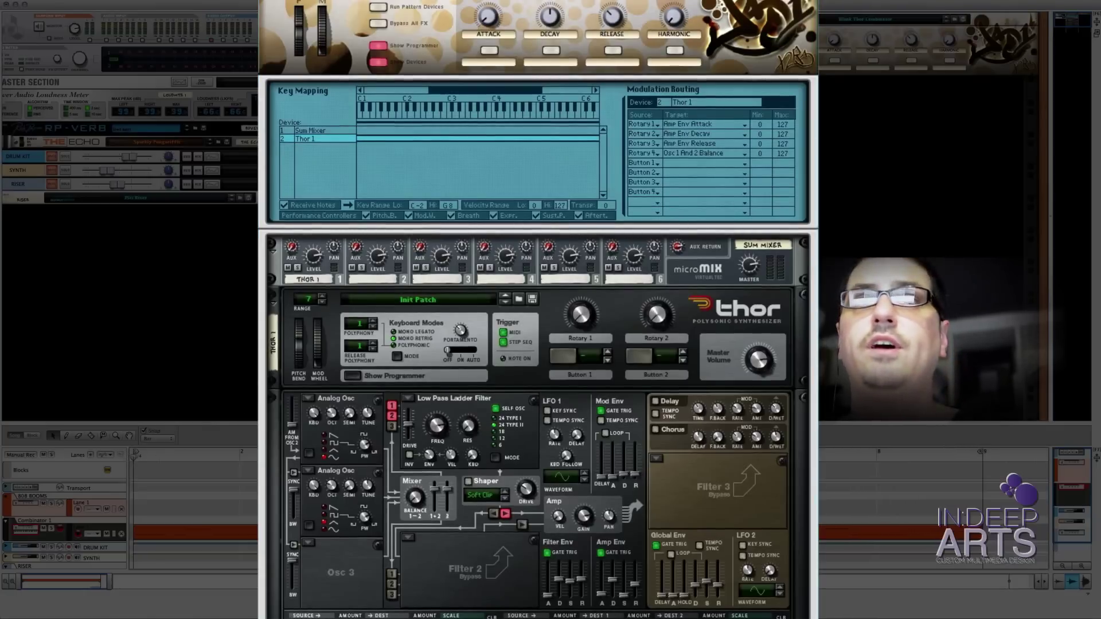
{"action": "key", "text": "space"}
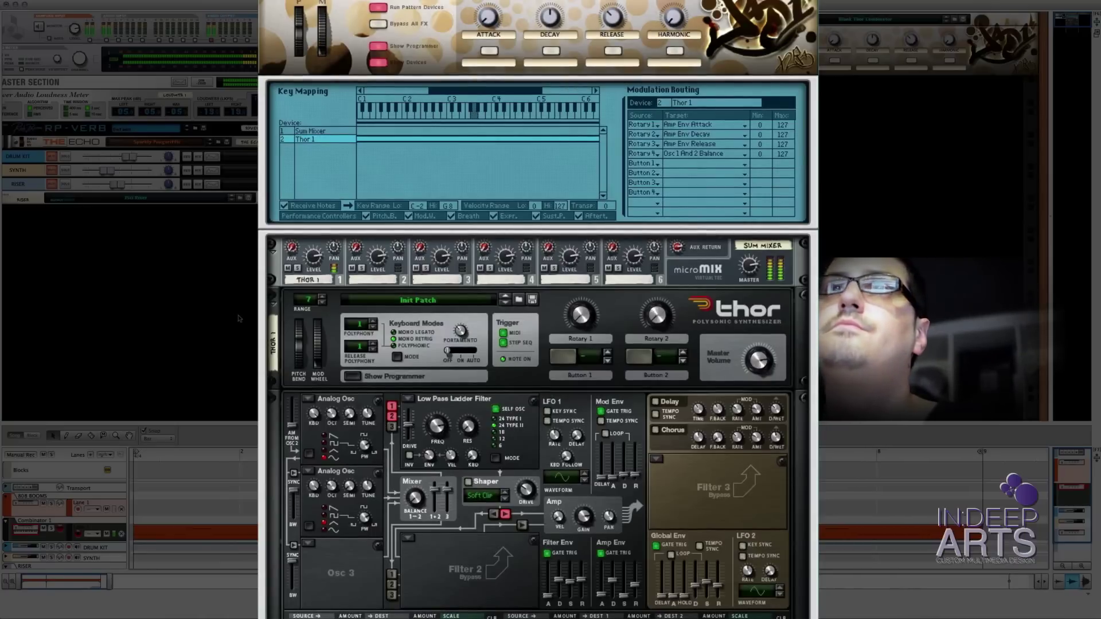
{"action": "key", "text": "space"}
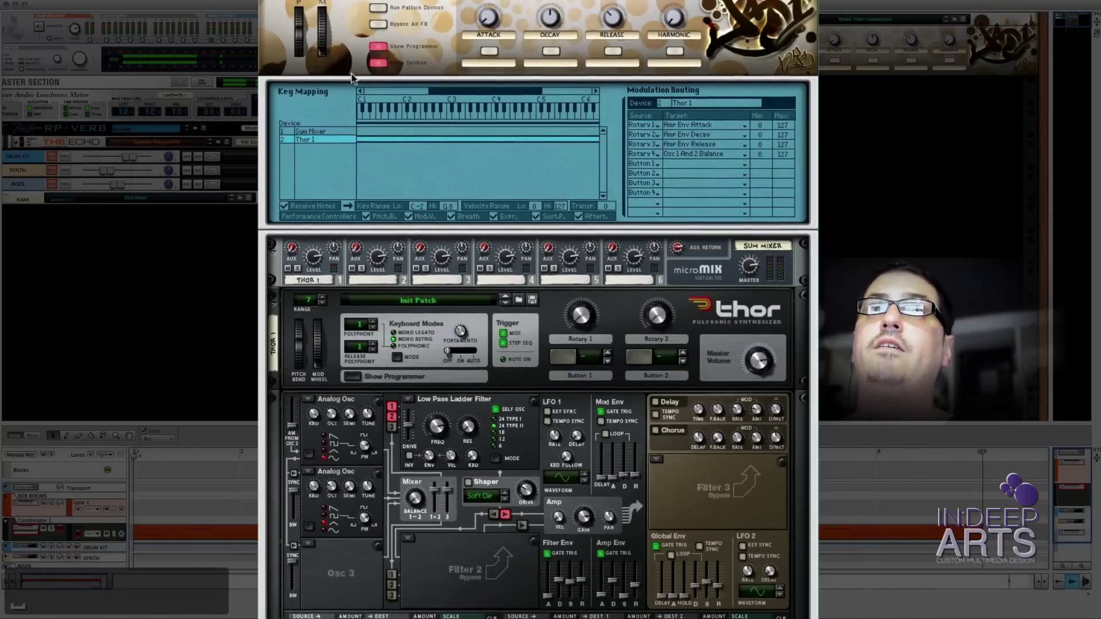
Step: Hide the programmer, try lower Release, Decay 47 and higher Attack, then undo and stop playback
{"action": "left_click", "coordinate": [378, 49]}
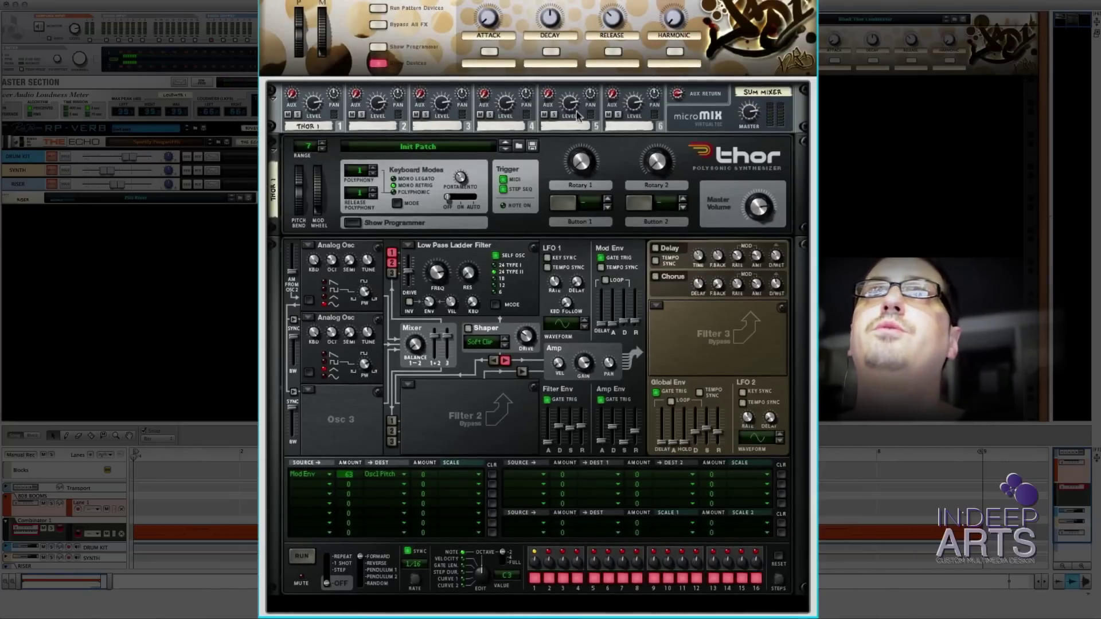
{"action": "scroll", "coordinate": [627, 97], "scroll_direction": "up", "scroll_amount": 3}
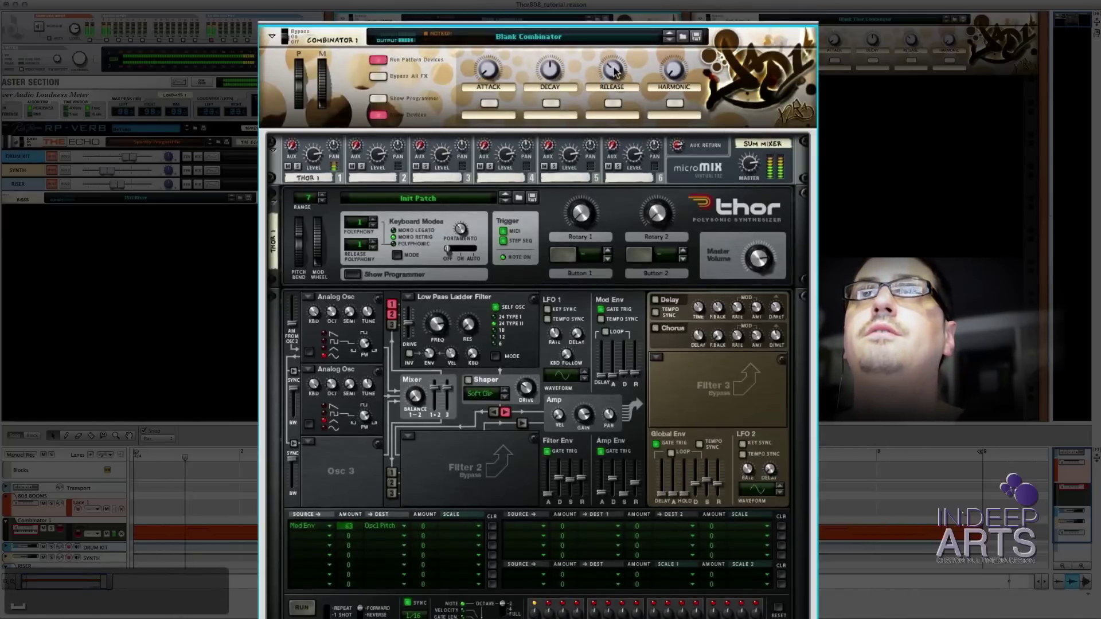
{"action": "left_click_drag", "start_coordinate": [615, 79], "coordinate": [561, 3]}
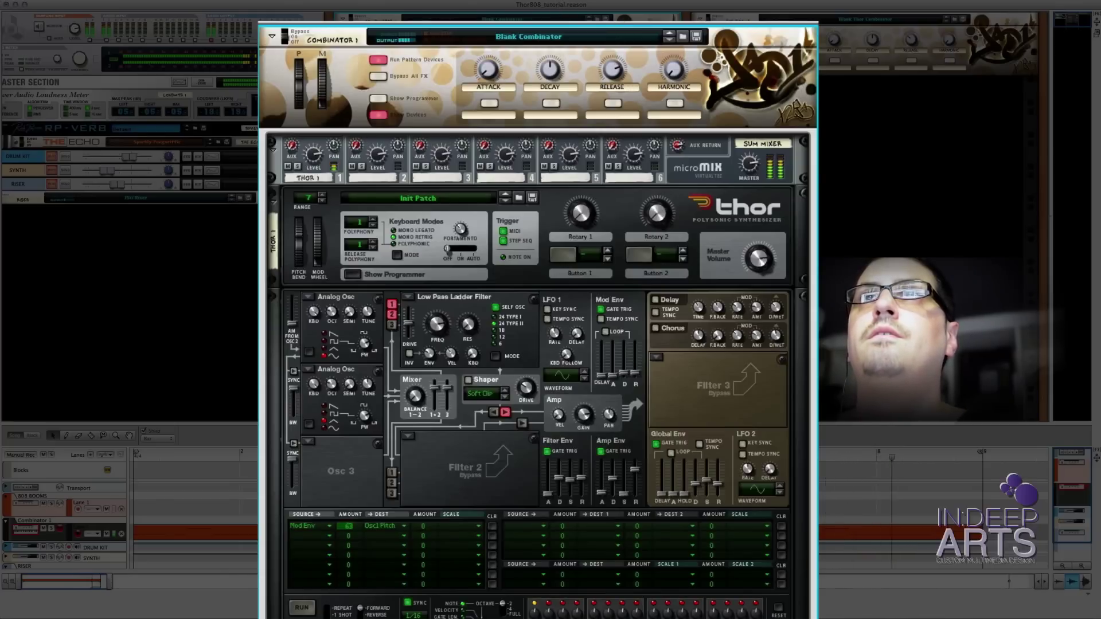
{"action": "left_click_drag", "start_coordinate": [549, 72], "coordinate": [567, 106]}
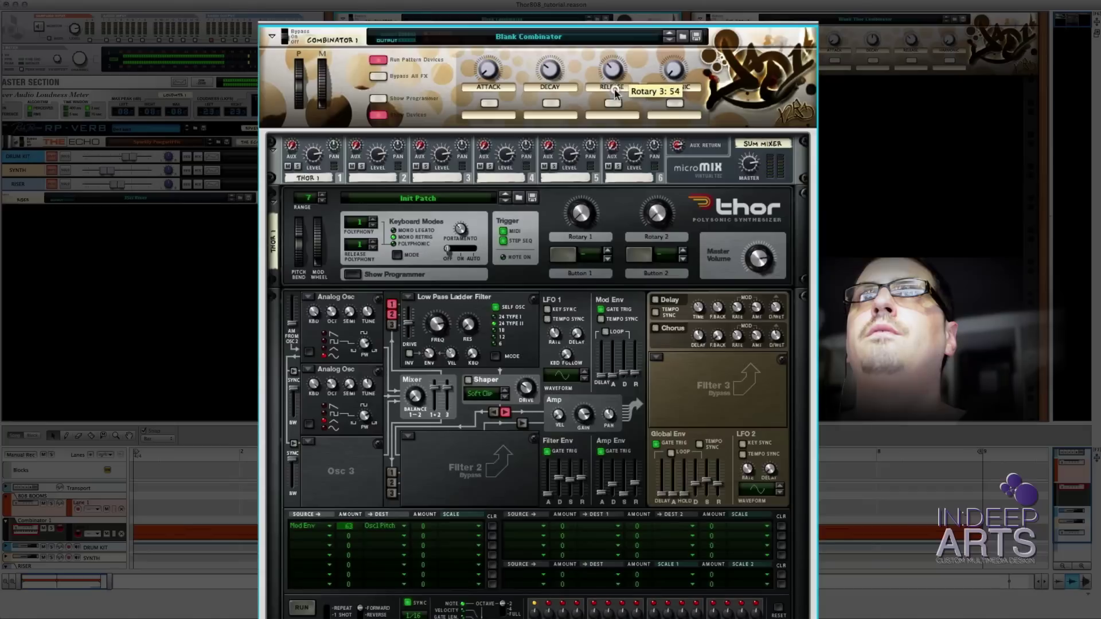
{"action": "left_click_drag", "start_coordinate": [492, 76], "coordinate": [481, 42]}
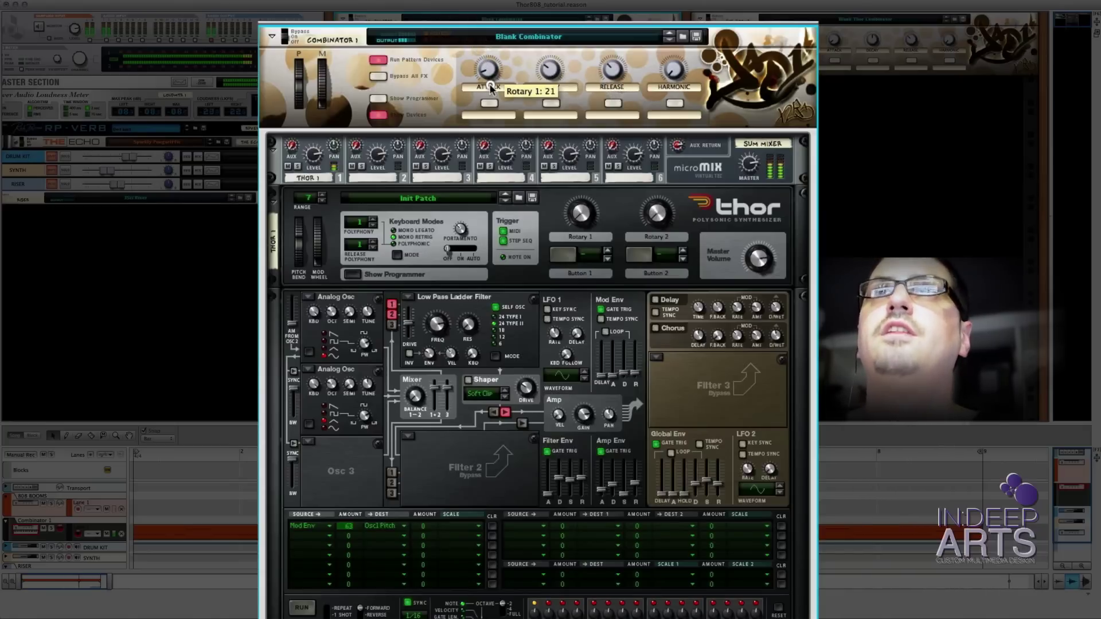
{"action": "key", "text": "super+z"}
{"action": "key", "text": "super+z"}
{"action": "key", "text": "super+z"}
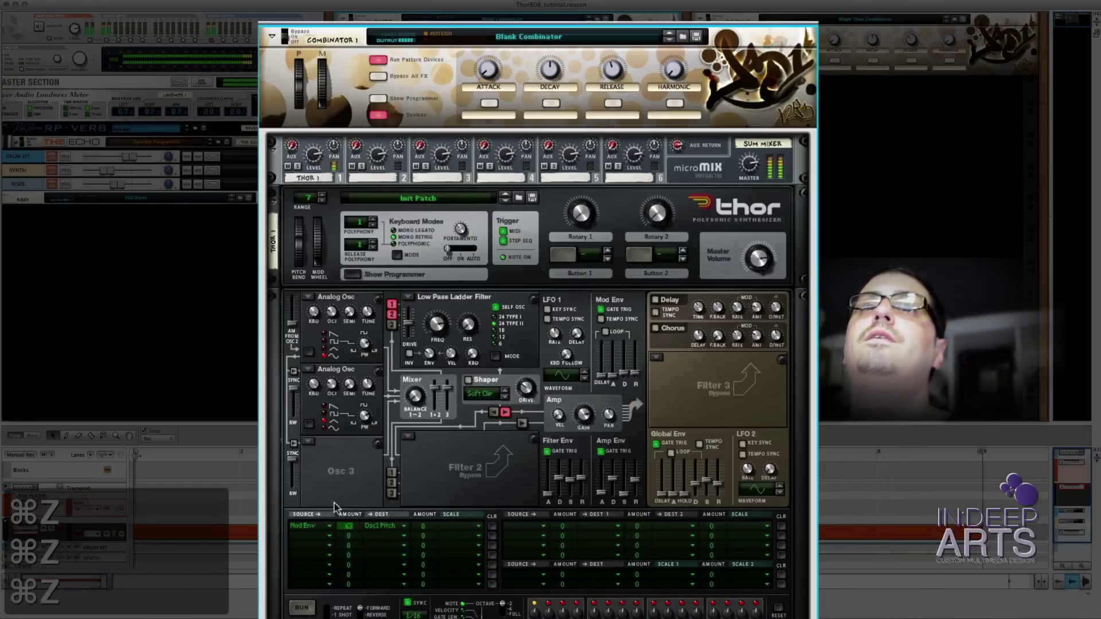
{"action": "key", "text": "space"}
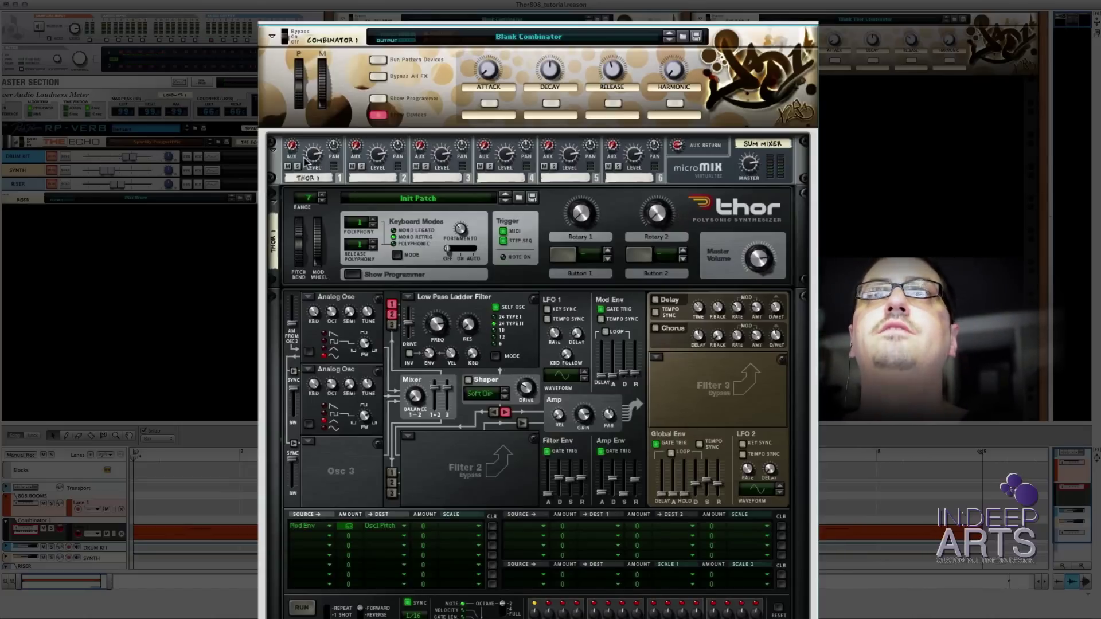
Step: Lower Thor's micromix channel 1 level from 100 to about 95 and reduce Thor's Master Volume
{"action": "left_click_drag", "start_coordinate": [320, 160], "coordinate": [315, 166]}
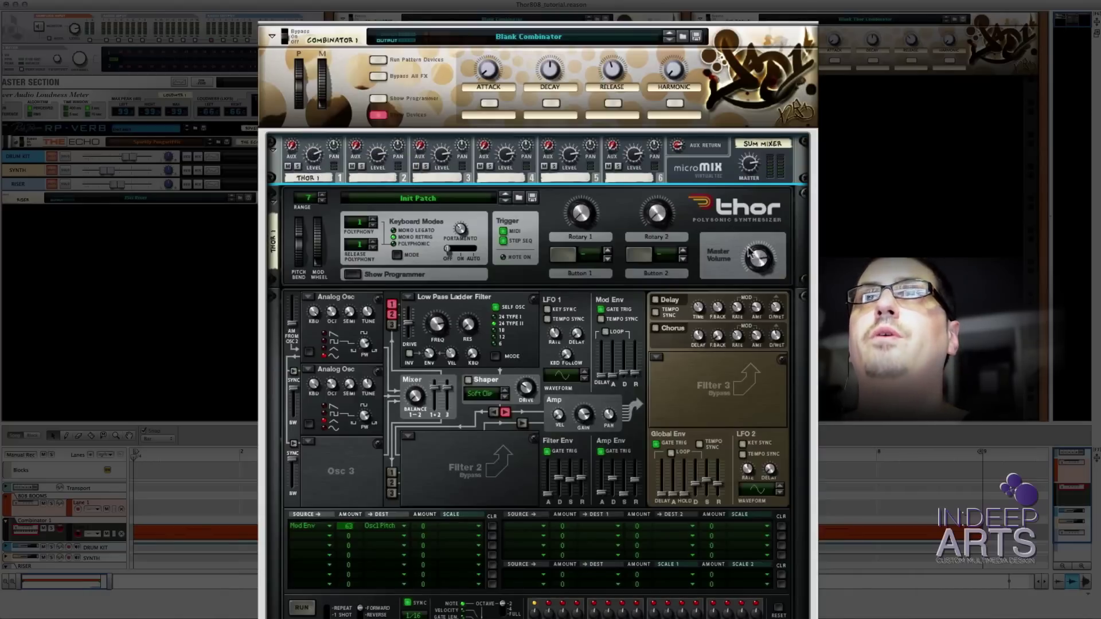
{"action": "left_click_drag", "start_coordinate": [760, 259], "coordinate": [766, 280]}
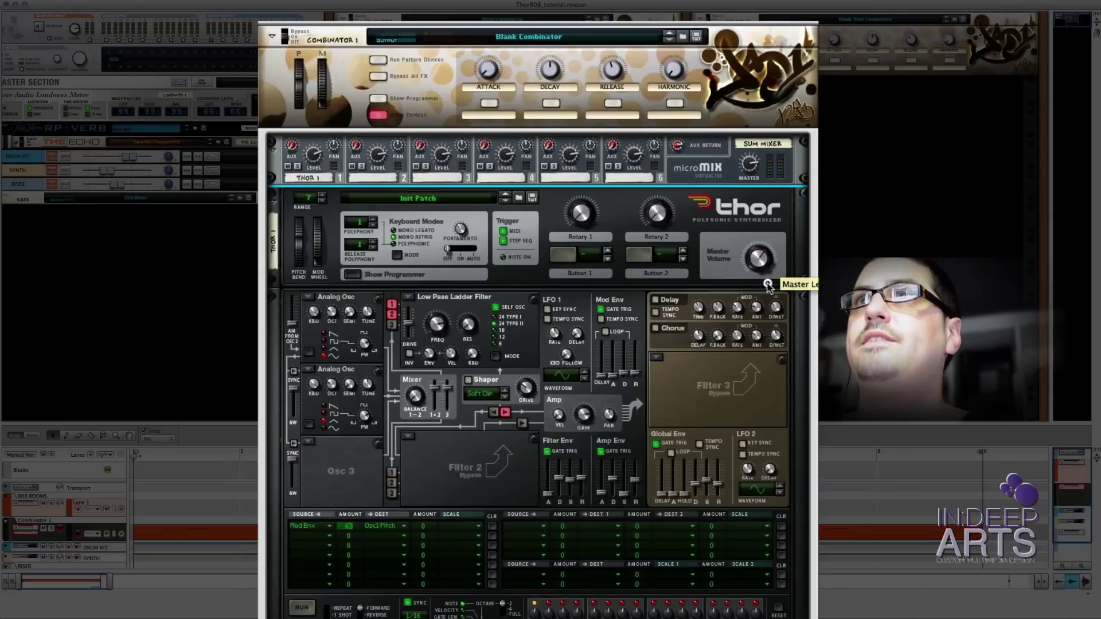
{"action": "scroll", "coordinate": [797, 573], "scroll_direction": "down", "scroll_amount": 3}
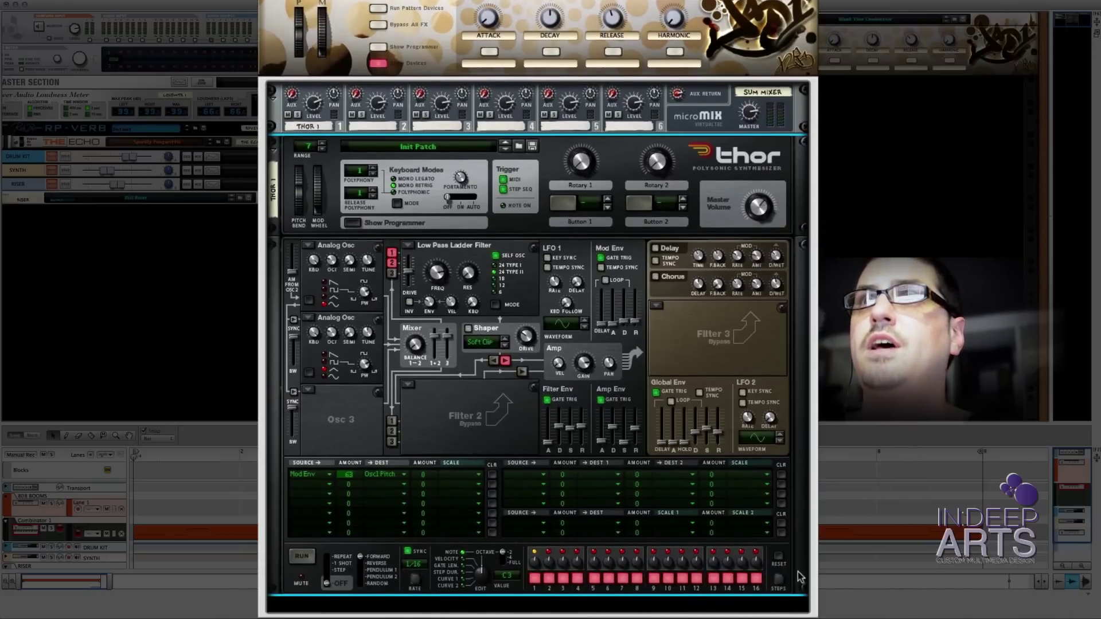
Step: Insert a C670 Compressor after Thor with threshold -9.0 dB and time constant 3.92 %
{"action": "right_click", "coordinate": [803, 582]}
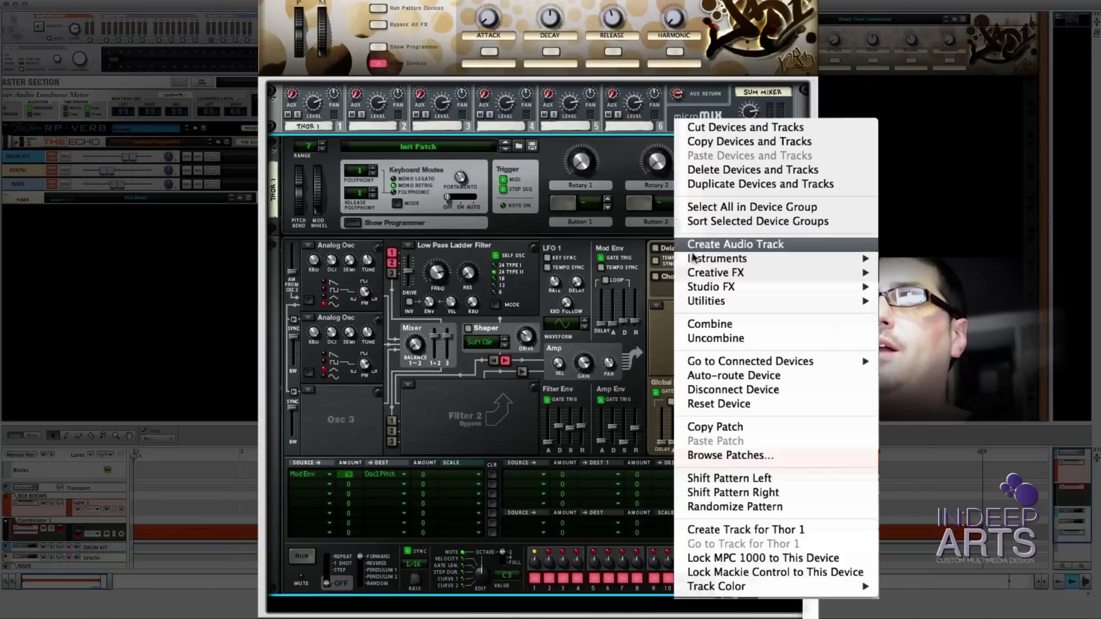
{"action": "mouse_move", "coordinate": [717, 289]}
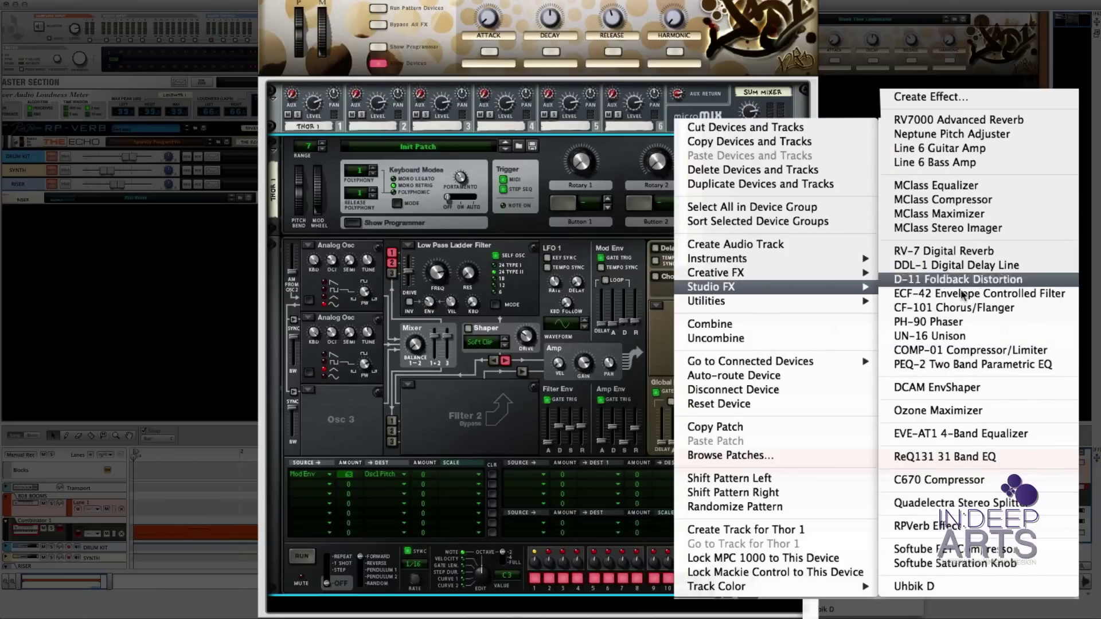
{"action": "left_click", "coordinate": [946, 488]}
{"action": "left_click_drag", "start_coordinate": [425, 536], "coordinate": [438, 573]}
{"action": "left_click_drag", "start_coordinate": [524, 532], "coordinate": [533, 578]}
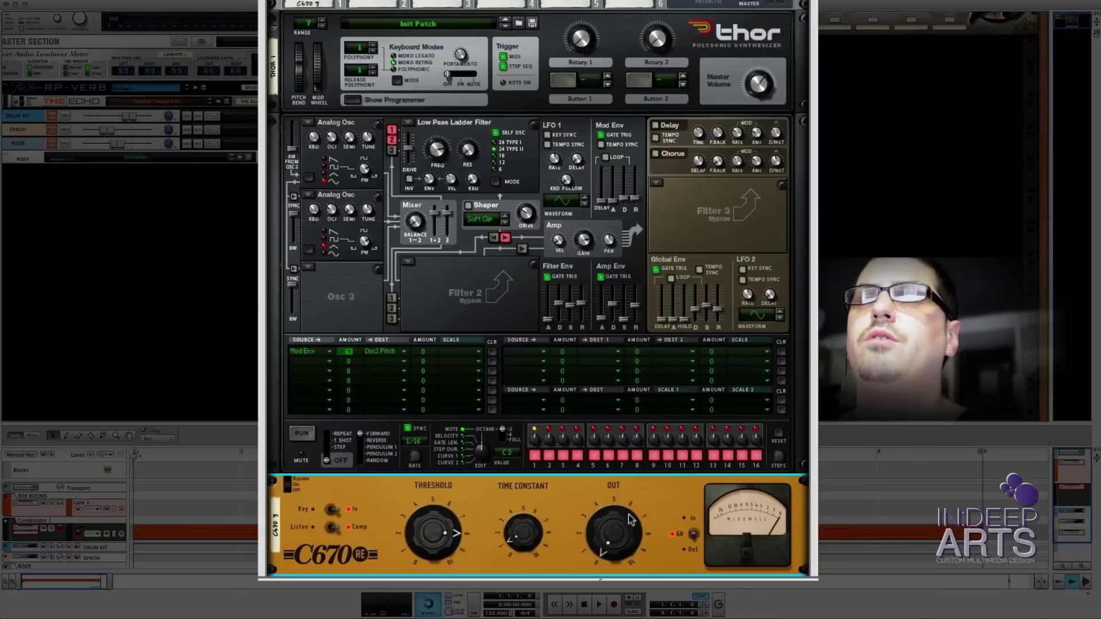
Step: Raise the C670 output gain to 3.9 dB and play back the compressed bass
{"action": "left_click_drag", "start_coordinate": [609, 545], "coordinate": [610, 523]}
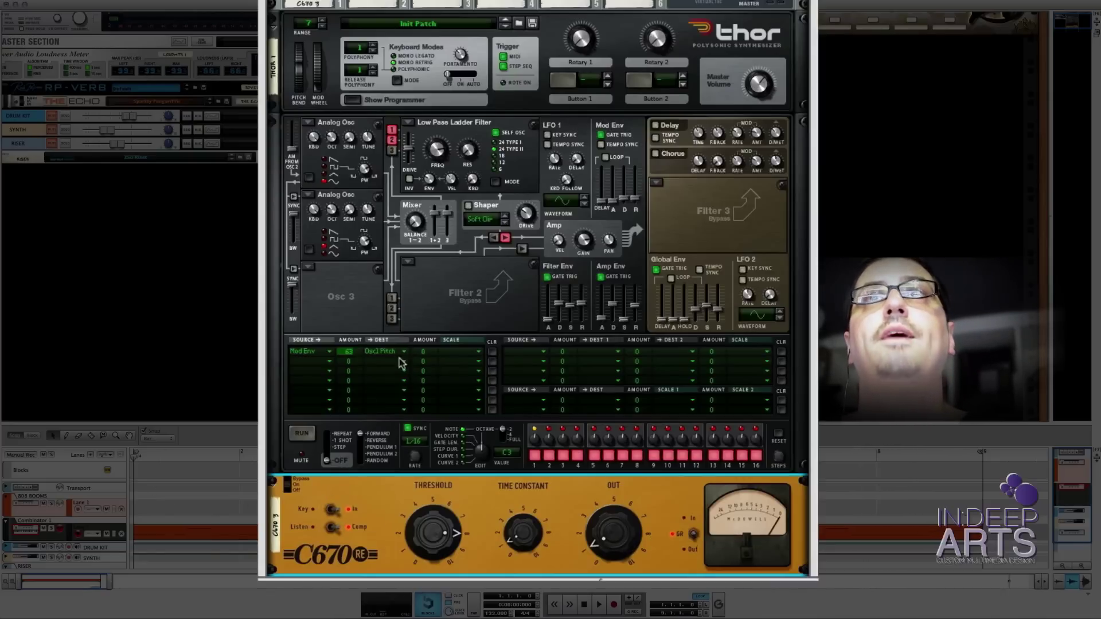
{"action": "key", "text": "space"}
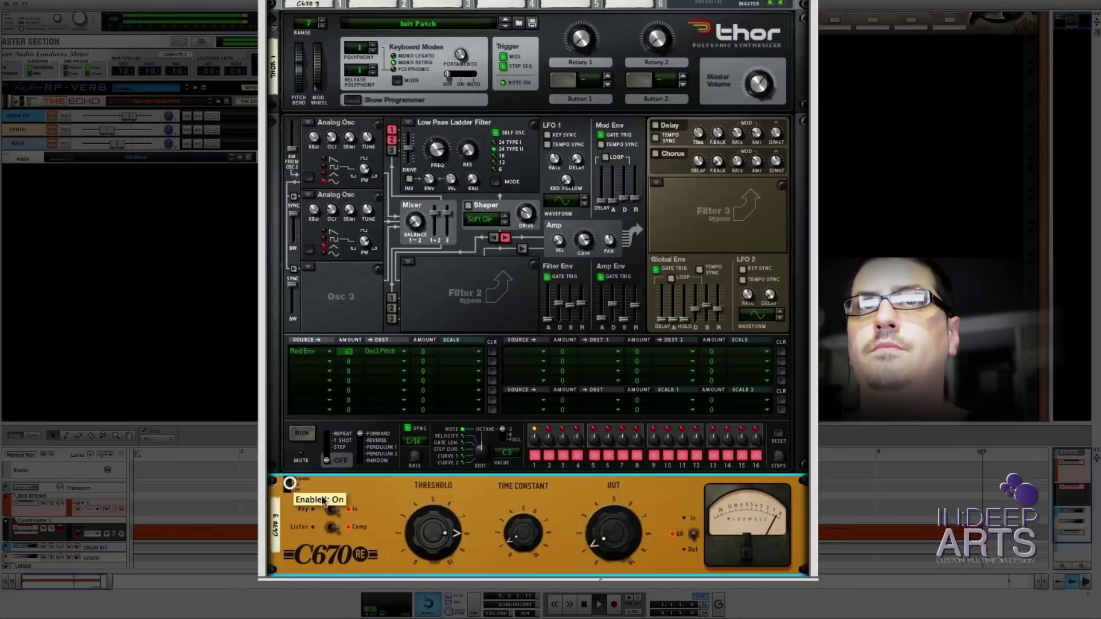
{"action": "key", "text": "space"}
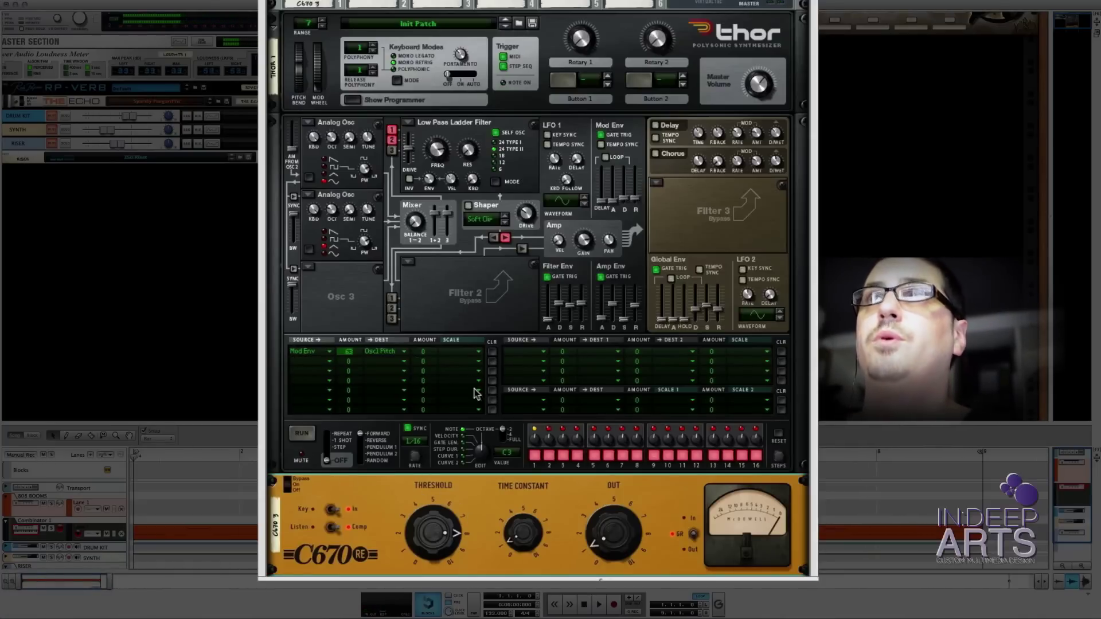
Step: Undo an accidental duplicate of the C670 compressor
{"action": "right_click", "coordinate": [663, 562]}
{"action": "left_click", "coordinate": [682, 558]}
{"action": "key", "text": "super+z"}
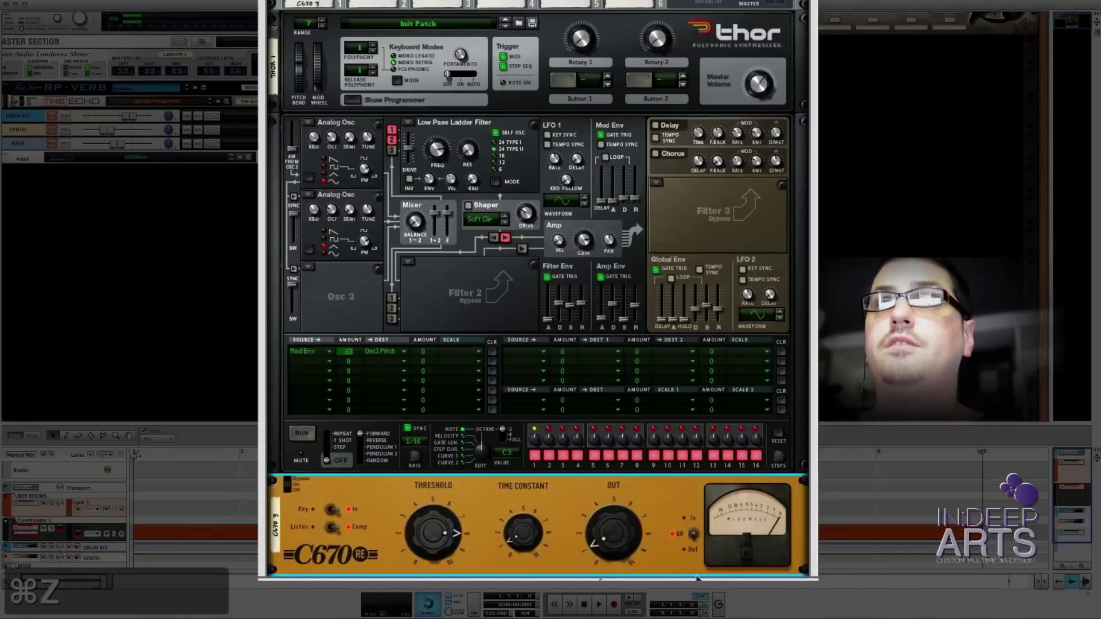
Step: Insert a Softube Saturation Knob after the C670 with saturation raised to about 0.8
{"action": "right_click", "coordinate": [662, 554]}
{"action": "mouse_move", "coordinate": [689, 386]}
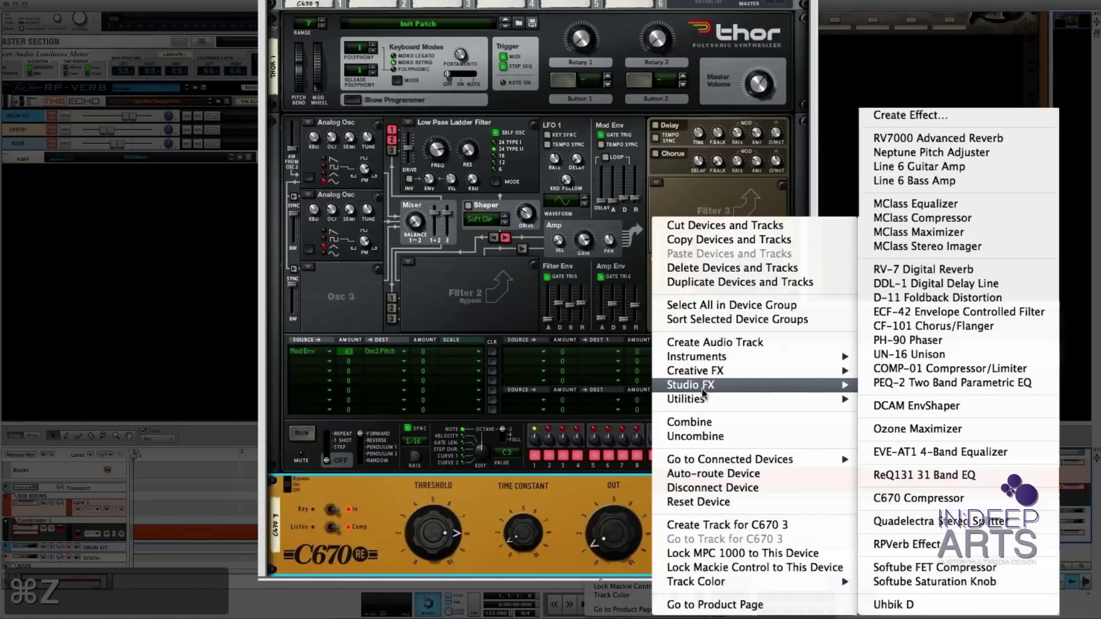
{"action": "left_click", "coordinate": [919, 582]}
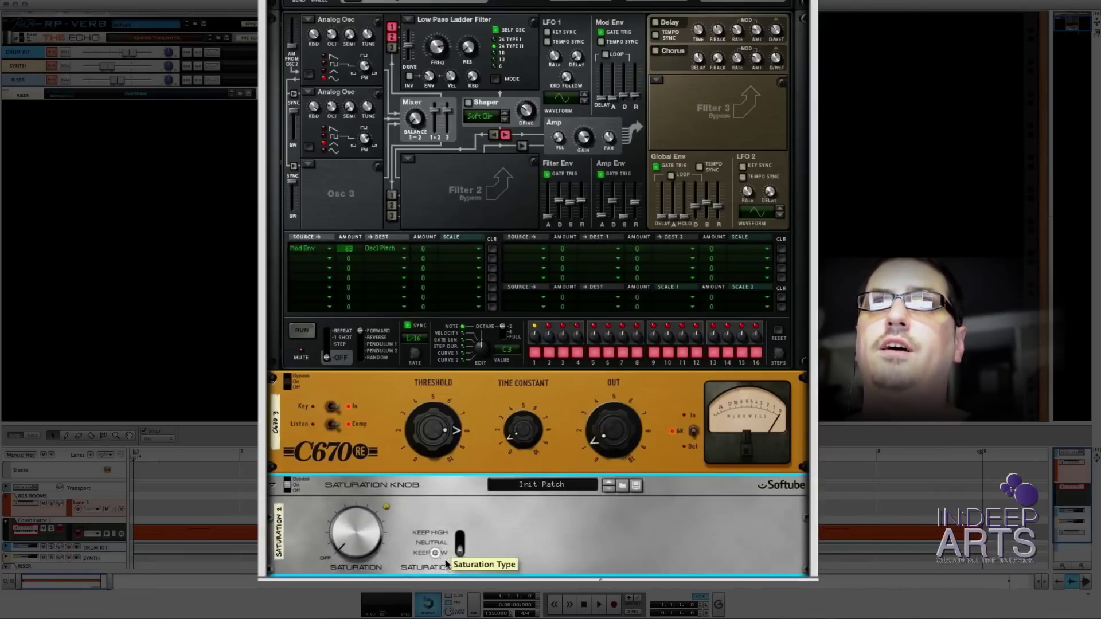
{"action": "left_click_drag", "start_coordinate": [354, 549], "coordinate": [353, 535]}
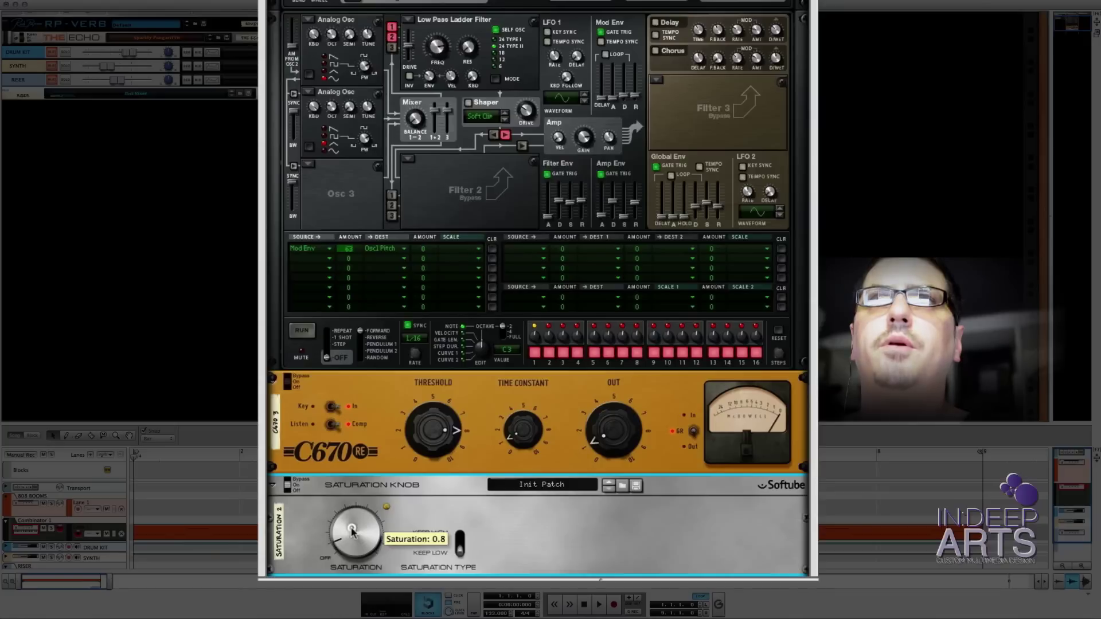
{"action": "left_click_drag", "start_coordinate": [352, 532], "coordinate": [355, 525]}
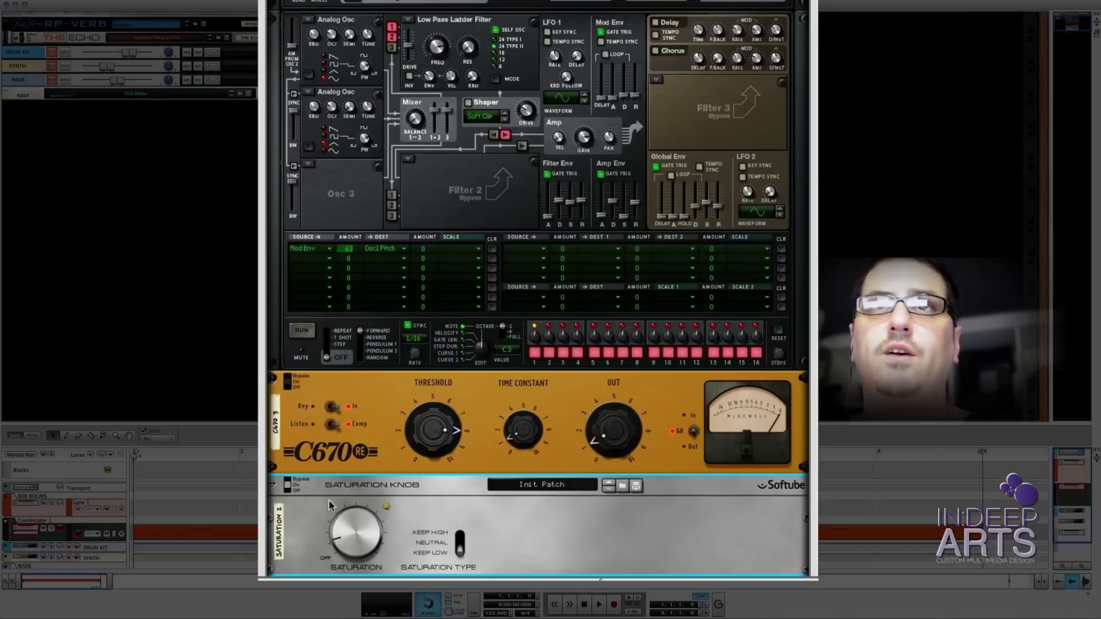
Step: During playback, bypass the C670 to compare, then re-enable it and stop playback
{"action": "key", "text": "space"}
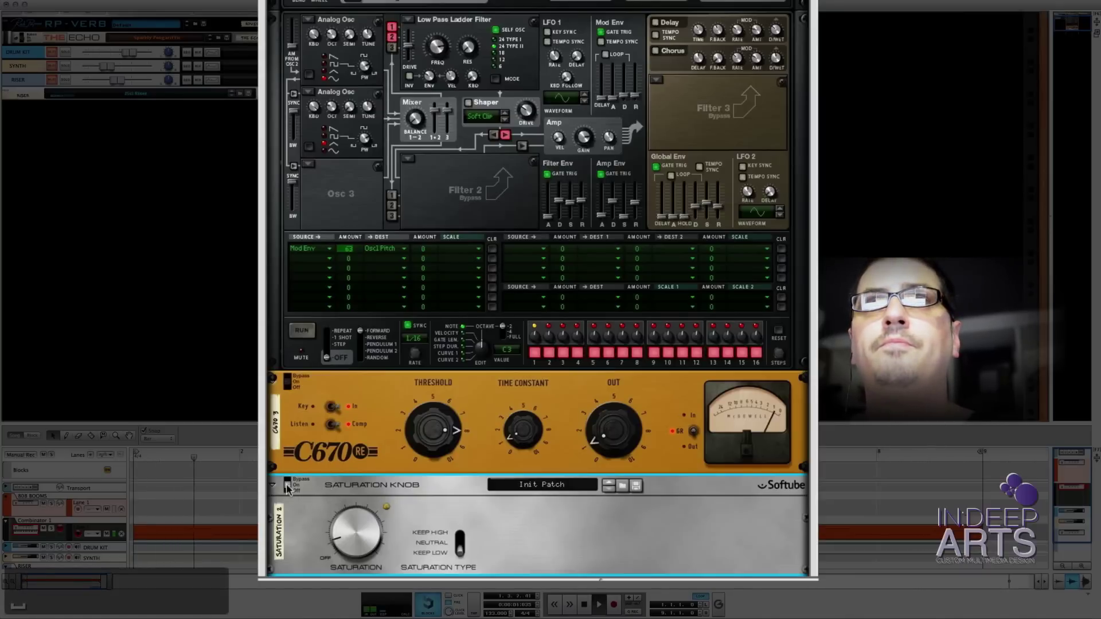
{"action": "left_click", "coordinate": [287, 380]}
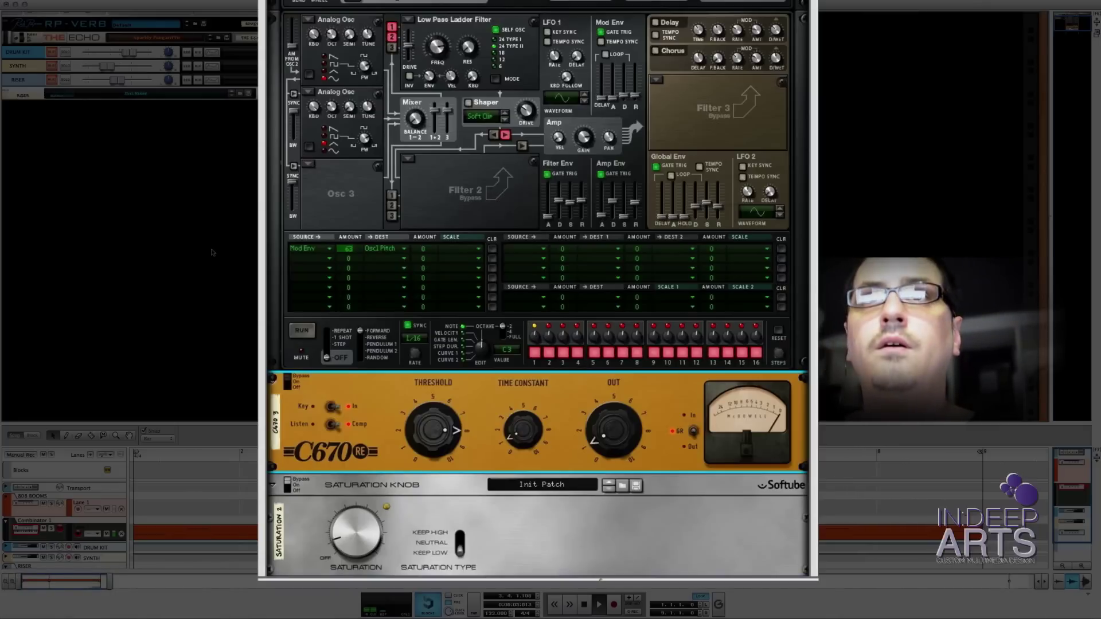
{"action": "key", "text": "super+z"}
{"action": "key", "text": "super+z"}
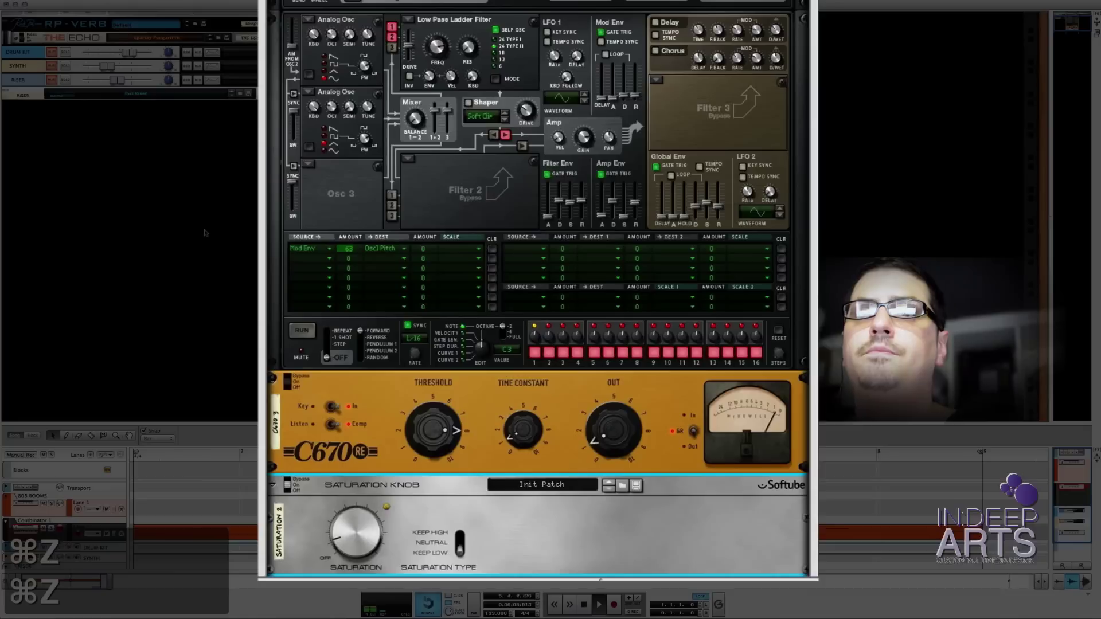
{"action": "key", "text": "space"}
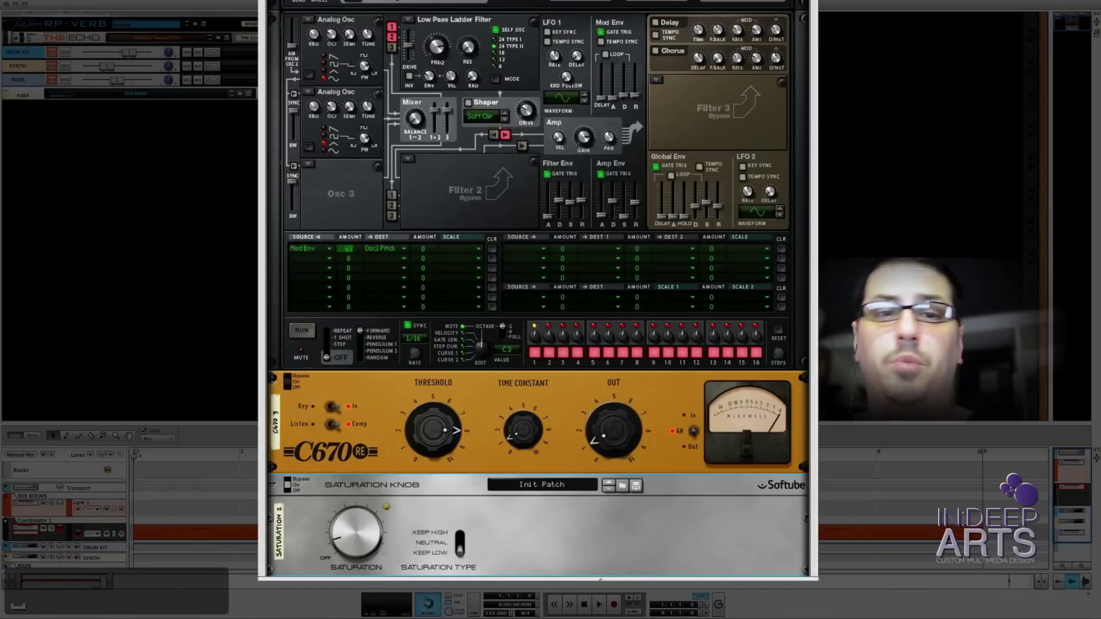
{"action": "scroll", "coordinate": [455, 317], "scroll_direction": "up", "scroll_amount": 5}
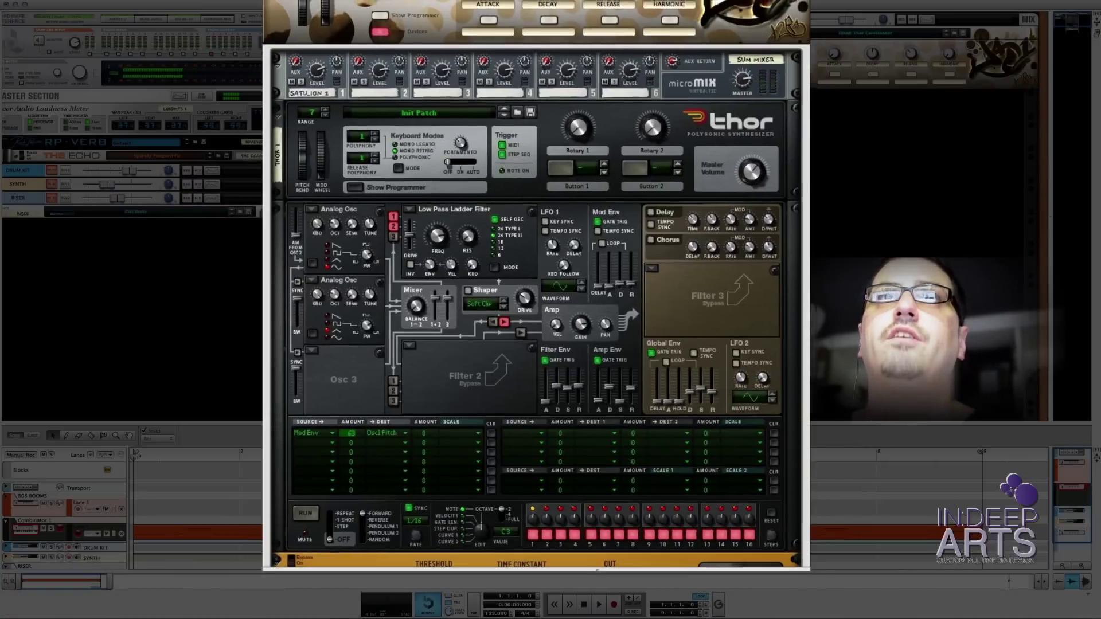